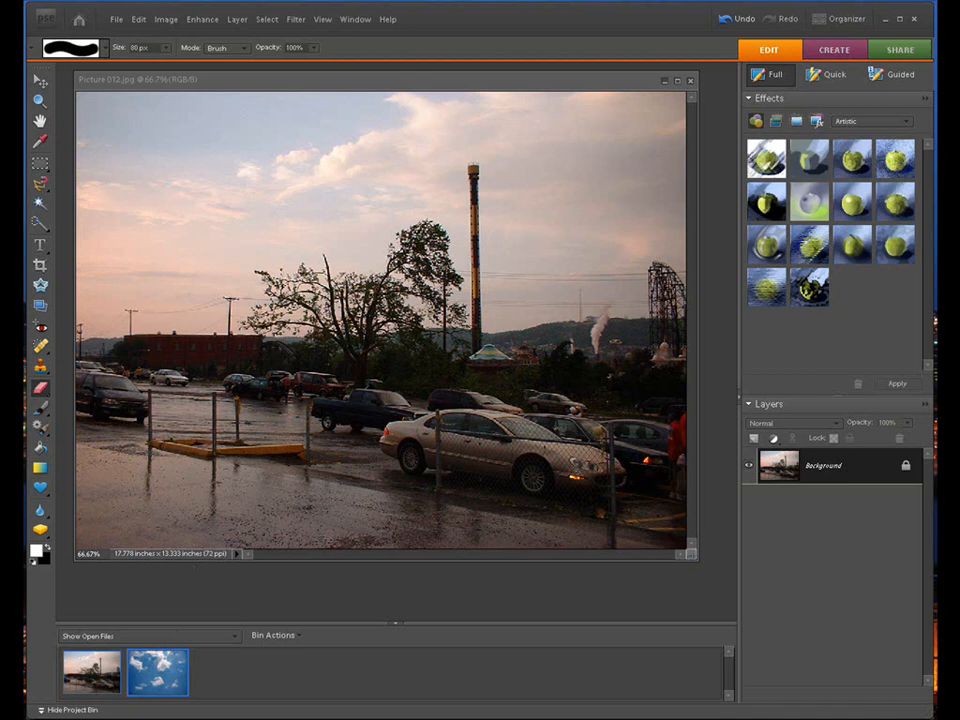
Step: Switch to the Firefox window and read the e-mail asking about changing a photo background in Elements 6
{"action": "key", "text": "alt+Tab"}
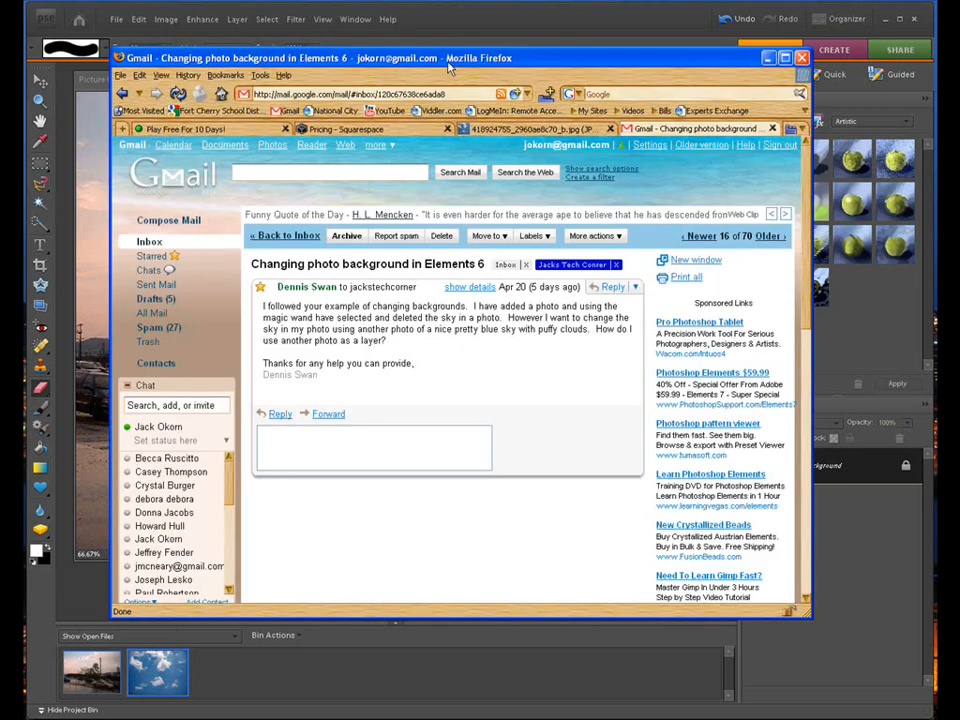
{"action": "left_click_drag", "start_coordinate": [450, 66], "coordinate": [437, 72]}
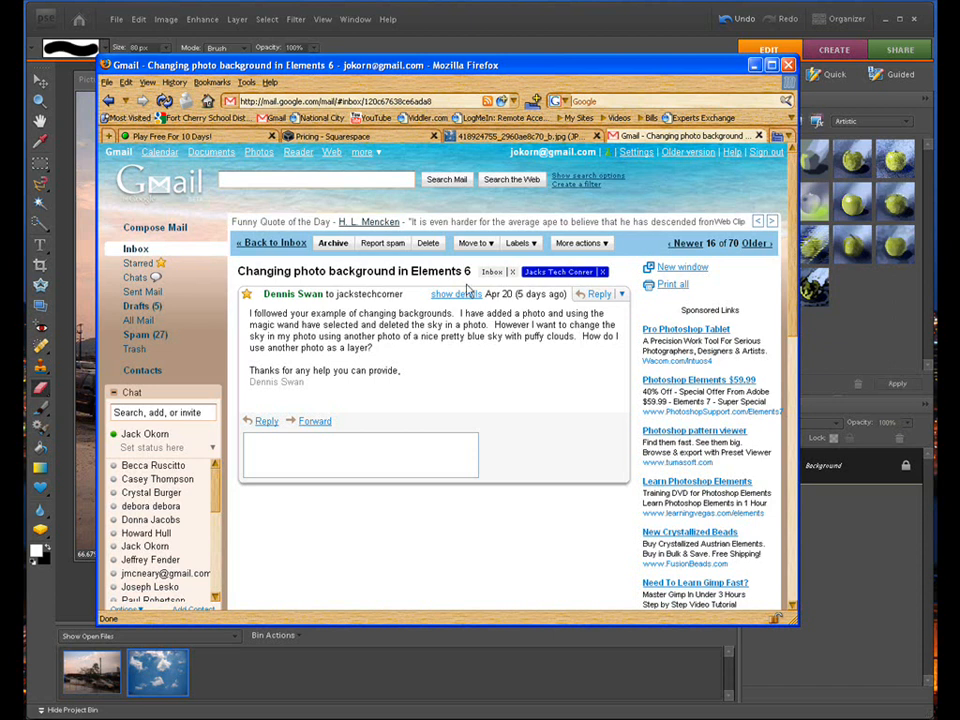
Step: Go from the full-size sky photo back to the Google image results for "blue sky"
{"action": "left_click", "coordinate": [490, 136]}
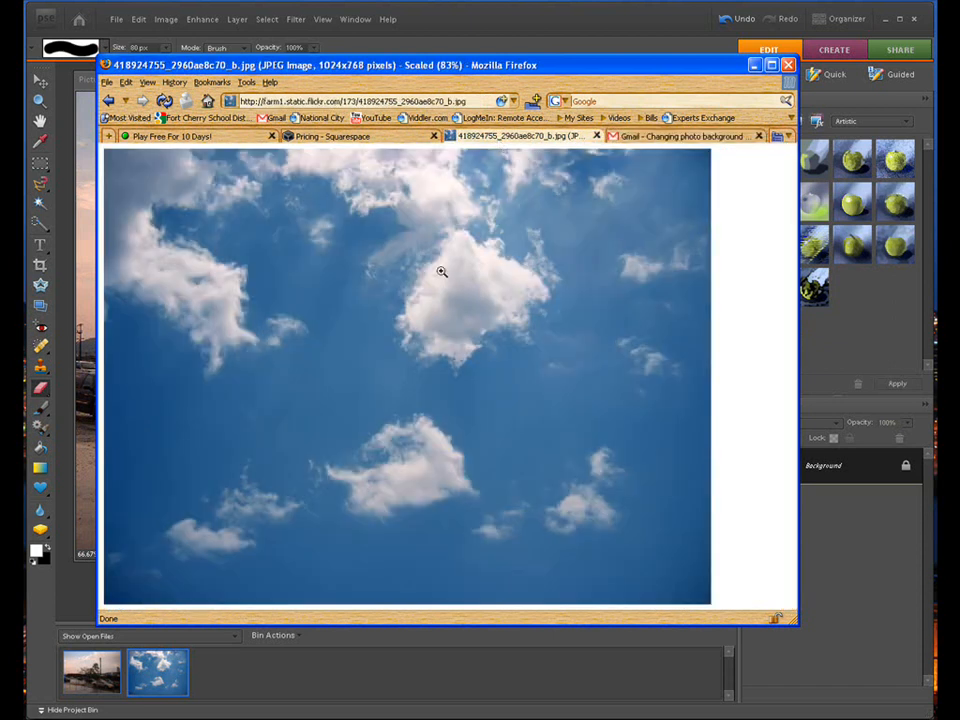
{"action": "left_click", "coordinate": [108, 101]}
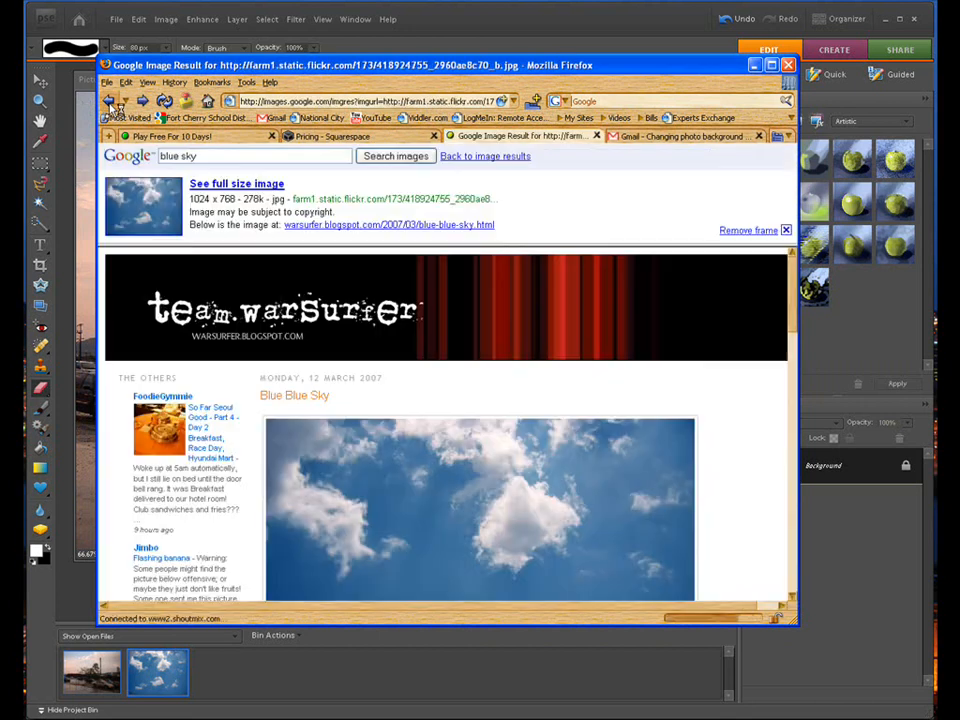
{"action": "left_click", "coordinate": [108, 101]}
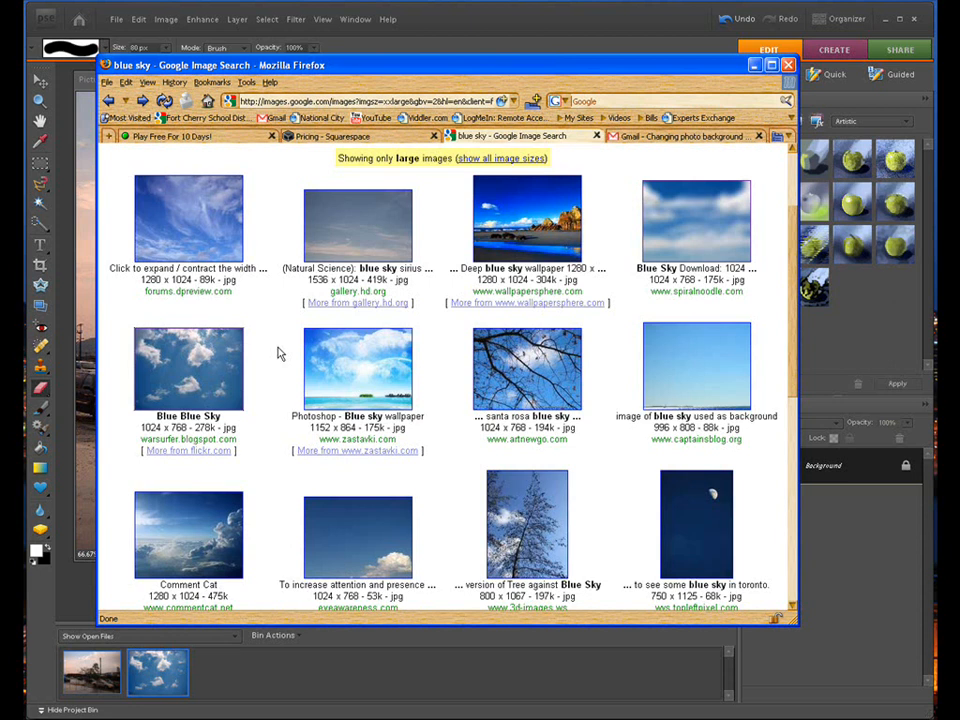
Step: Browse the "blue sky" image results with the size filter set to Large images
{"action": "scroll", "coordinate": [280, 353], "scroll_direction": "up", "scroll_amount": 2}
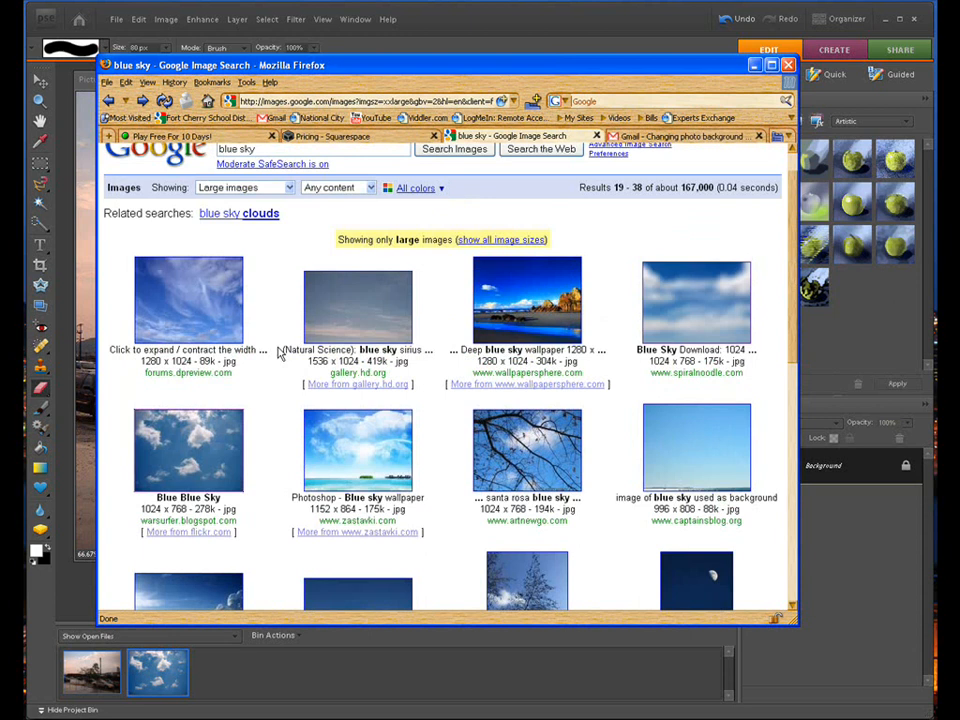
{"action": "scroll", "coordinate": [280, 353], "scroll_direction": "up", "scroll_amount": 1}
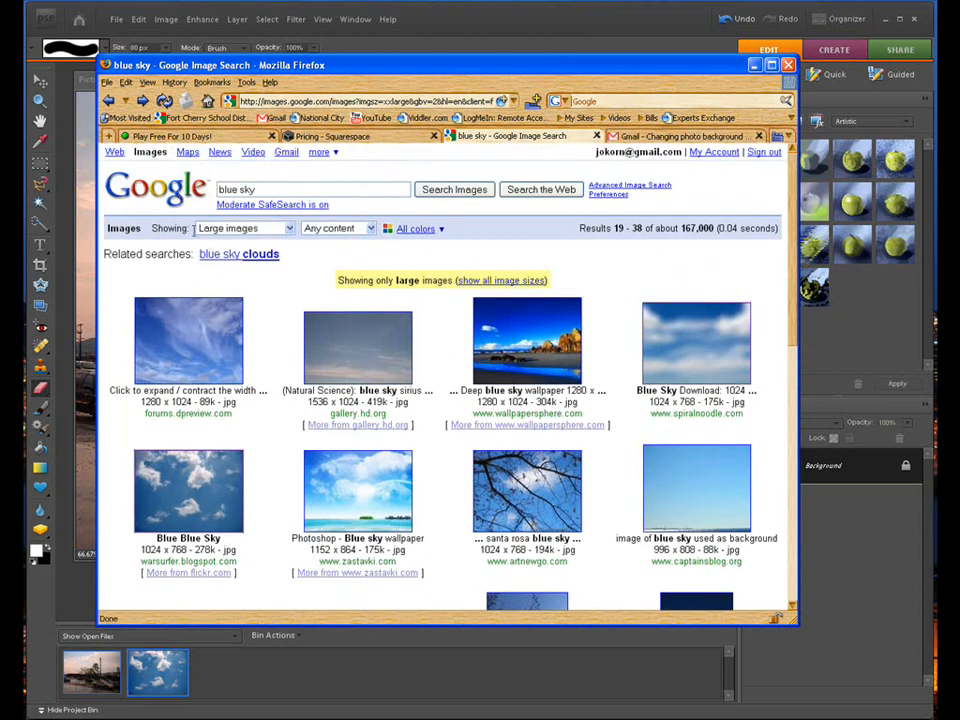
{"action": "scroll", "coordinate": [266, 311], "scroll_direction": "down", "scroll_amount": 3}
{"action": "scroll", "coordinate": [266, 311], "scroll_direction": "up", "scroll_amount": 3}
{"action": "left_click", "coordinate": [289, 229]}
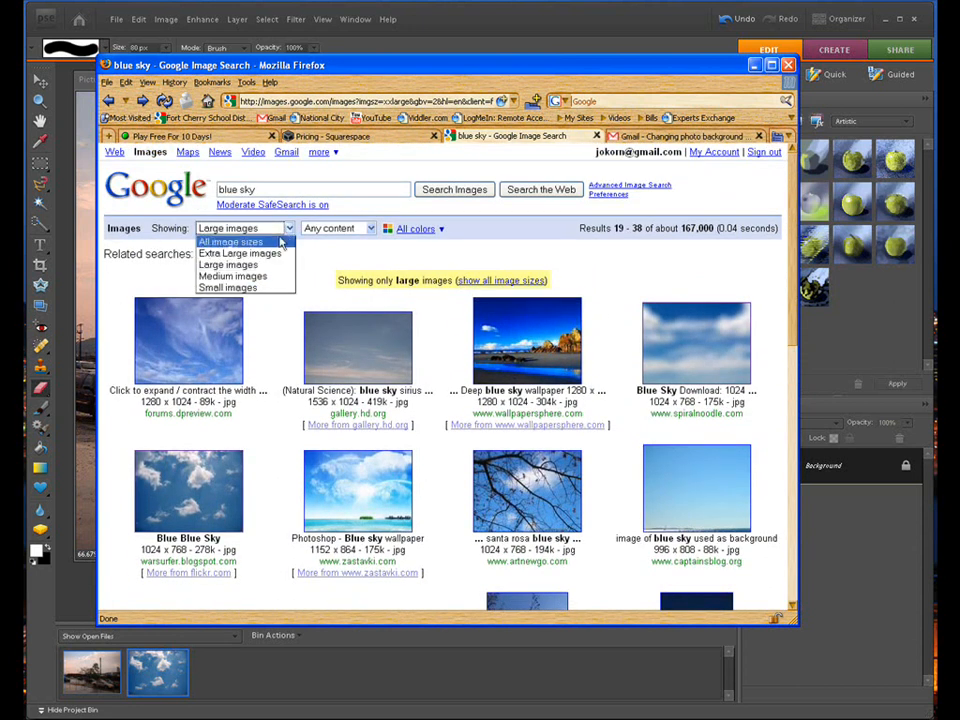
{"action": "left_click", "coordinate": [262, 267]}
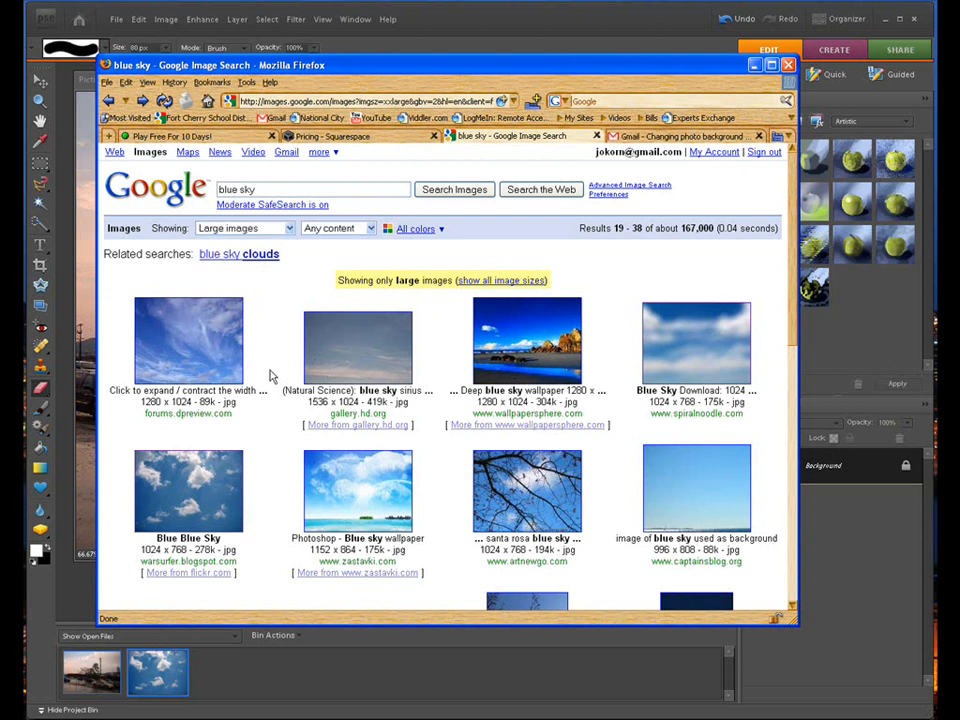
{"action": "scroll", "coordinate": [269, 376], "scroll_direction": "down", "scroll_amount": 3}
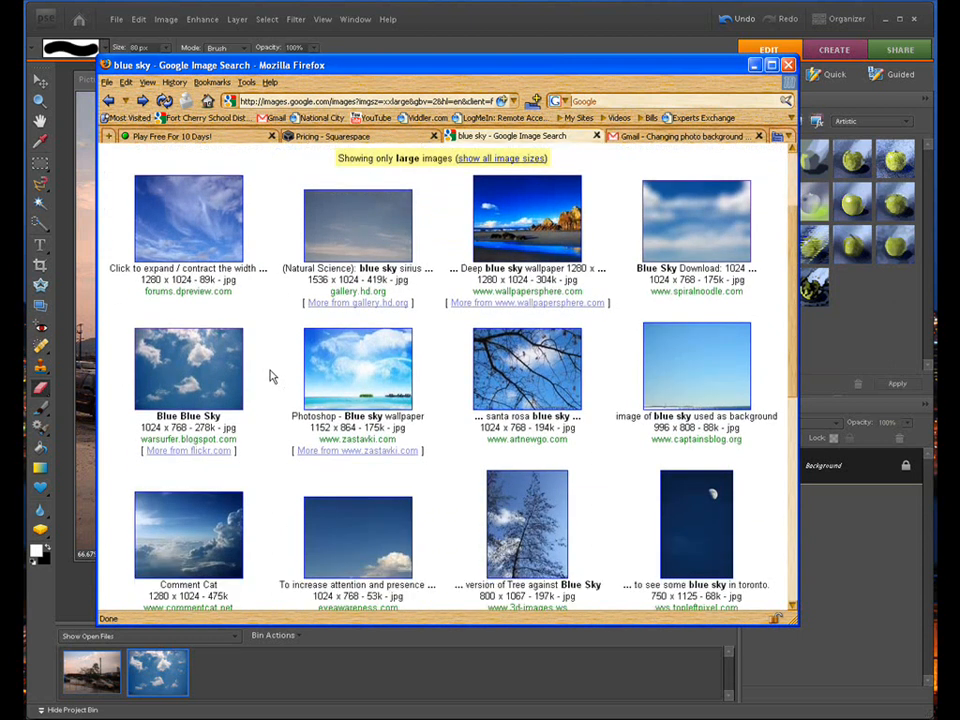
Step: Open the 1024 x 768 "Blue Blue Sky" result and view its full-size image
{"action": "left_click", "coordinate": [197, 367]}
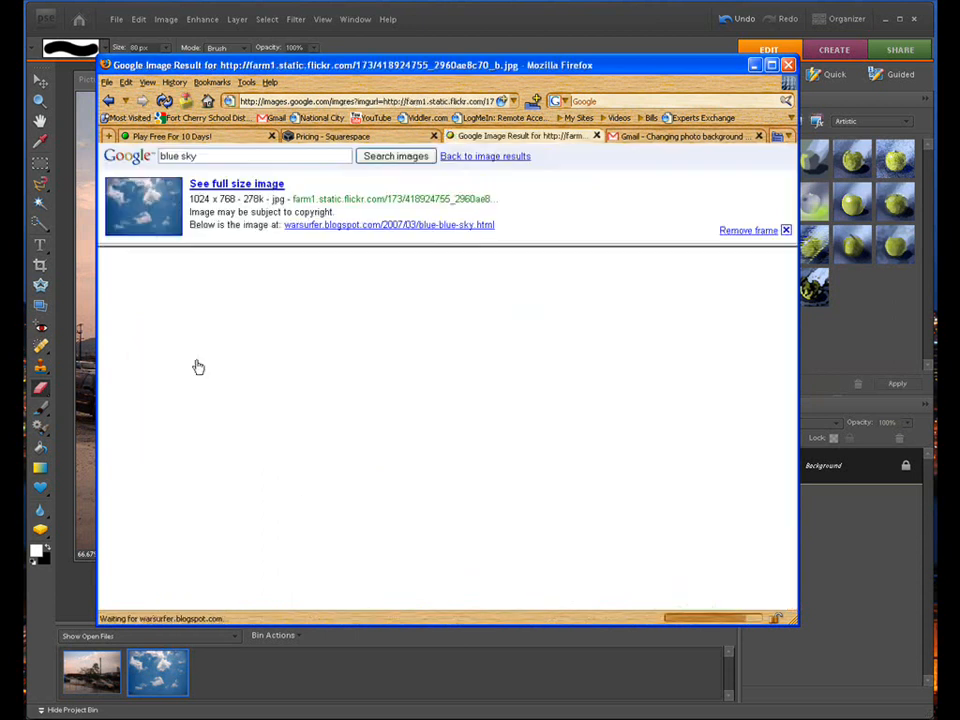
{"action": "right_click", "coordinate": [147, 208]}
{"action": "left_click", "coordinate": [147, 205]}
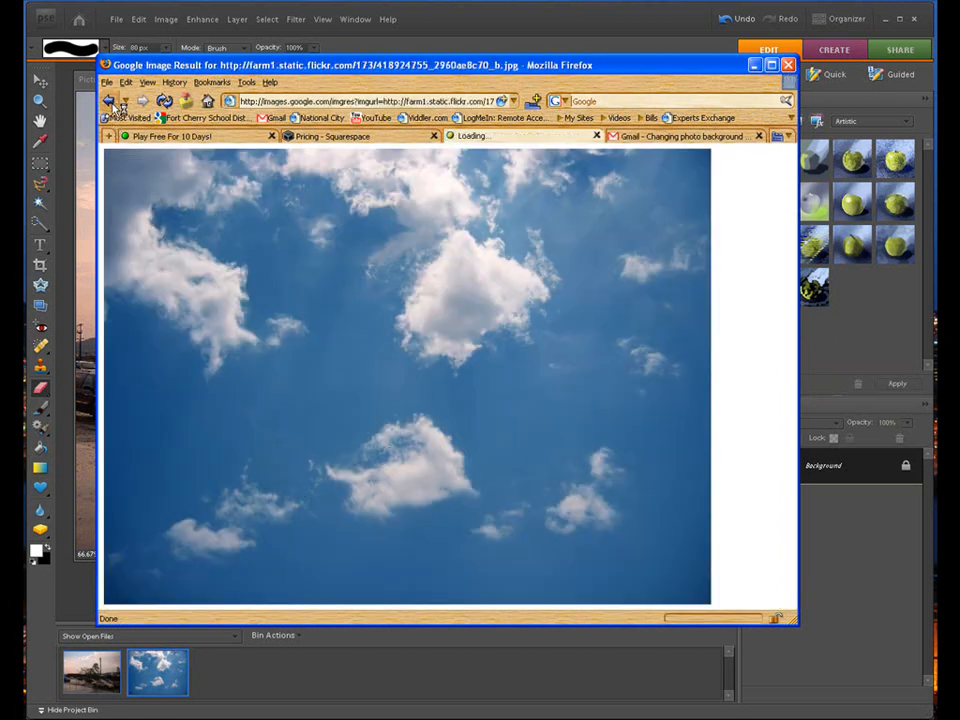
{"action": "left_click", "coordinate": [115, 103]}
{"action": "right_click", "coordinate": [369, 497]}
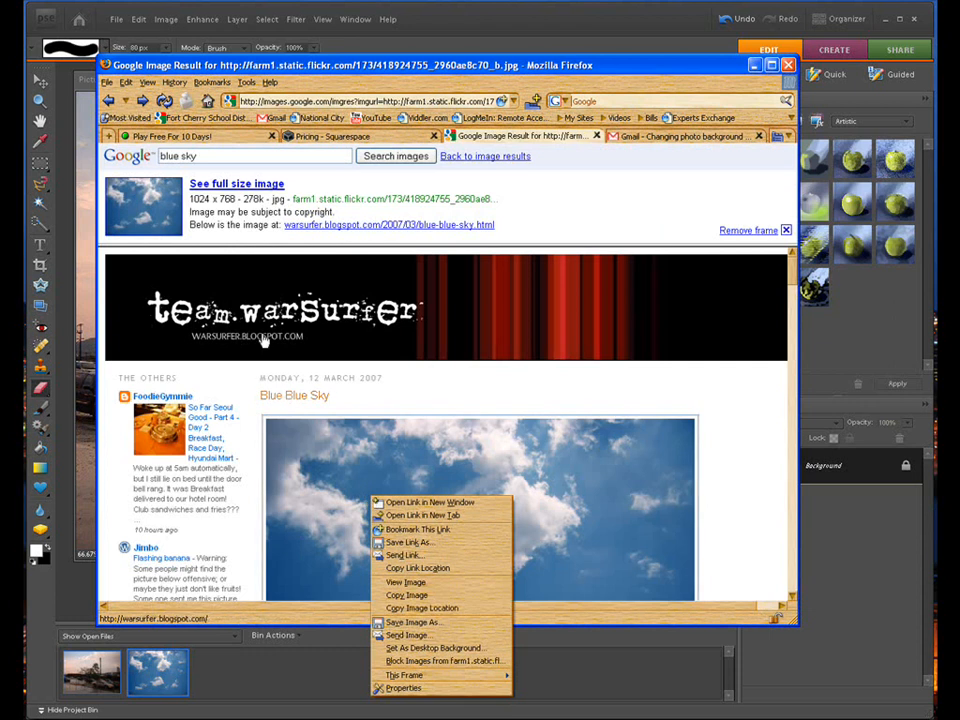
{"action": "left_click", "coordinate": [207, 187]}
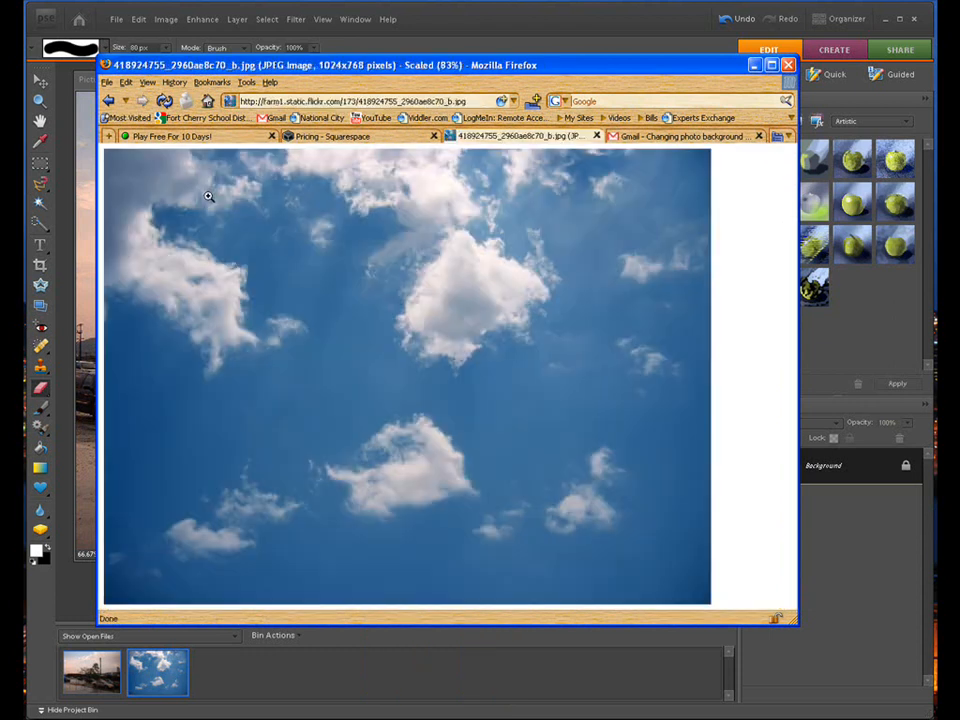
{"action": "right_click", "coordinate": [281, 309]}
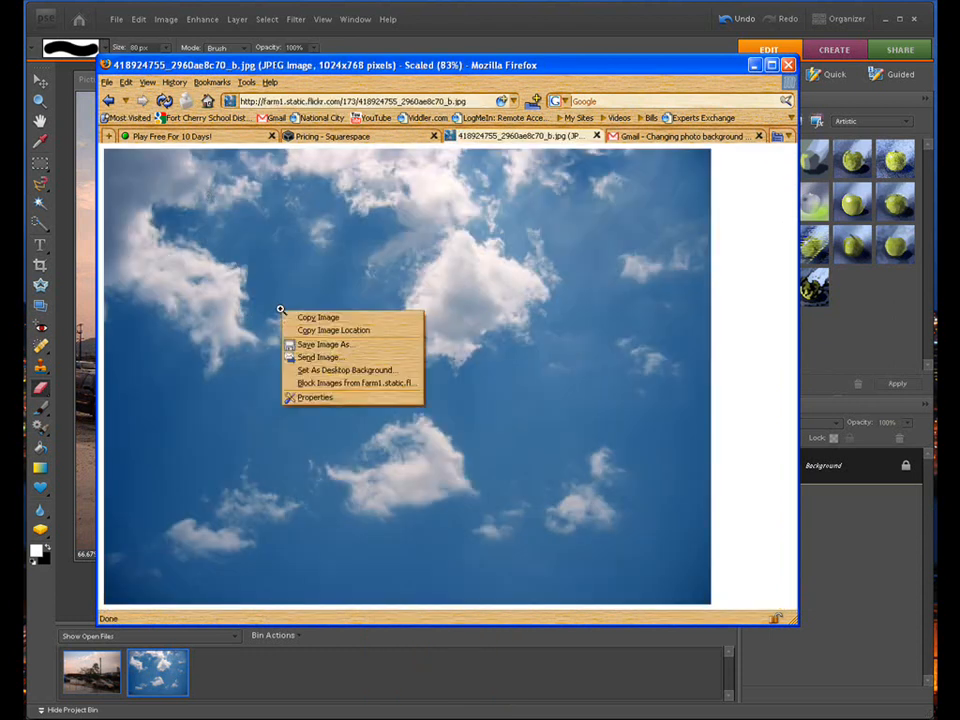
{"action": "left_click", "coordinate": [319, 345]}
{"action": "left_click_drag", "start_coordinate": [358, 157], "coordinate": [363, 157]}
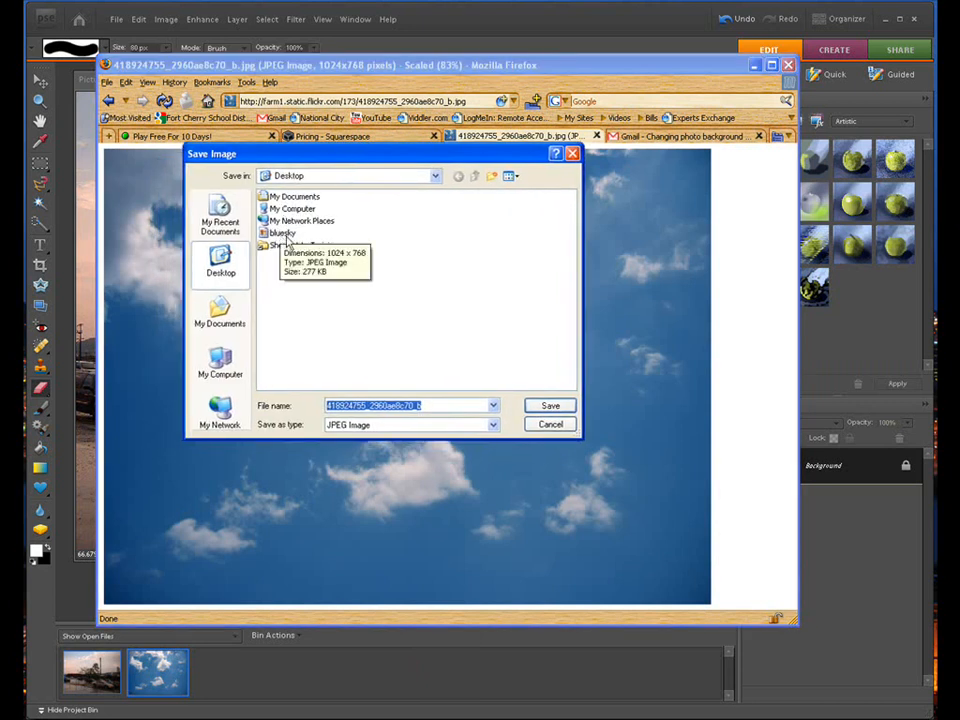
{"action": "left_click", "coordinate": [551, 425]}
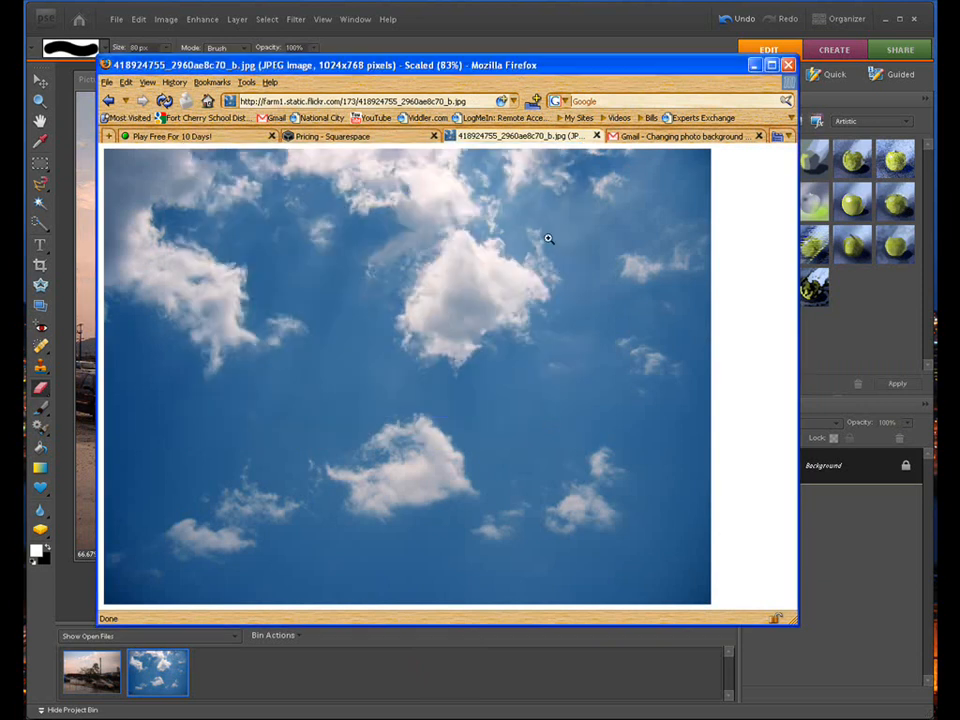
Step: Return to Photoshop Elements and close the blue sky photo, keeping Picture 012.jpg open
{"action": "left_click", "coordinate": [755, 67]}
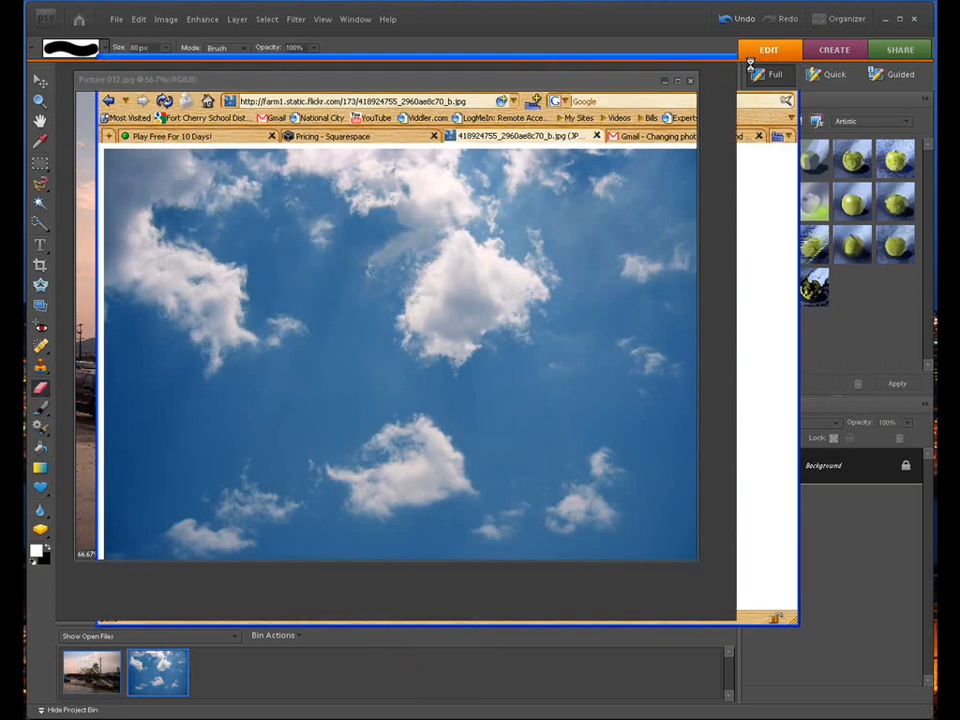
{"action": "left_click_drag", "start_coordinate": [462, 79], "coordinate": [460, 79]}
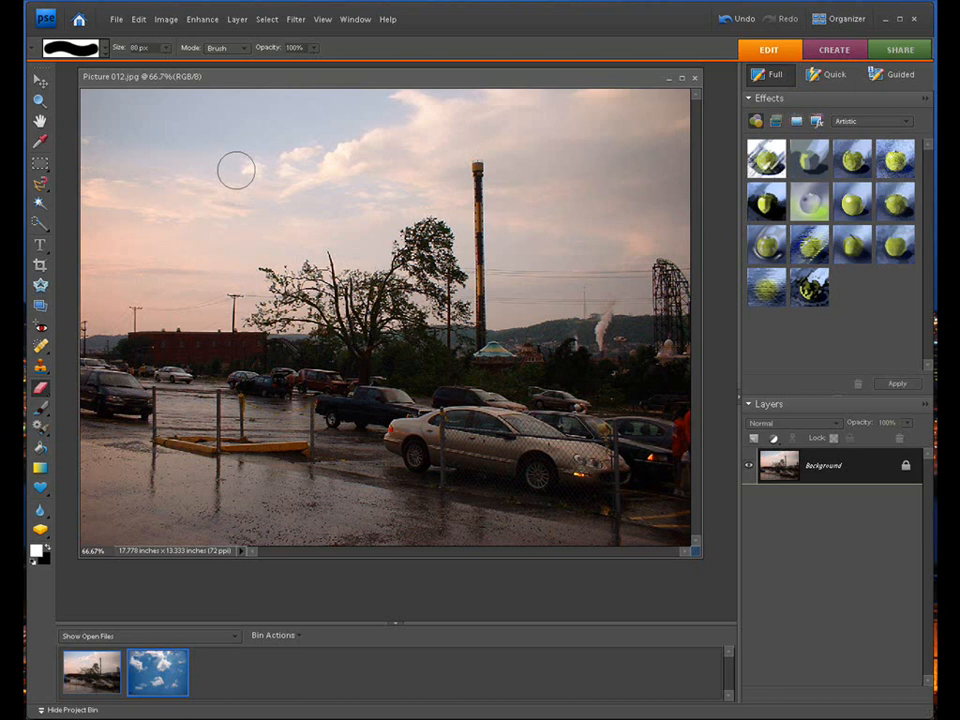
{"action": "right_click", "coordinate": [166, 651]}
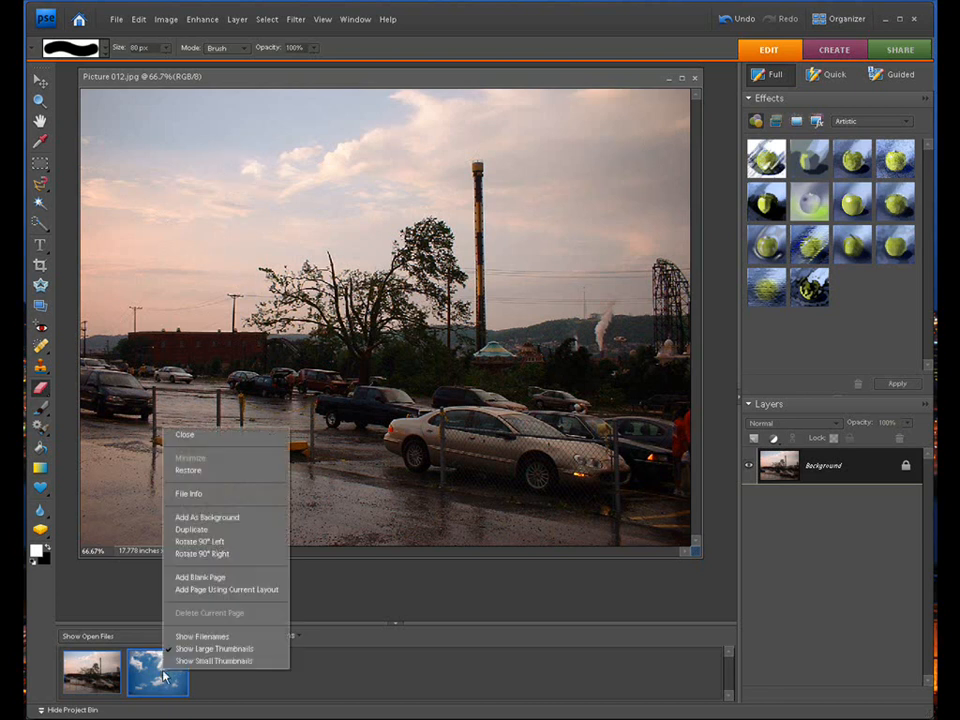
{"action": "left_click", "coordinate": [174, 436]}
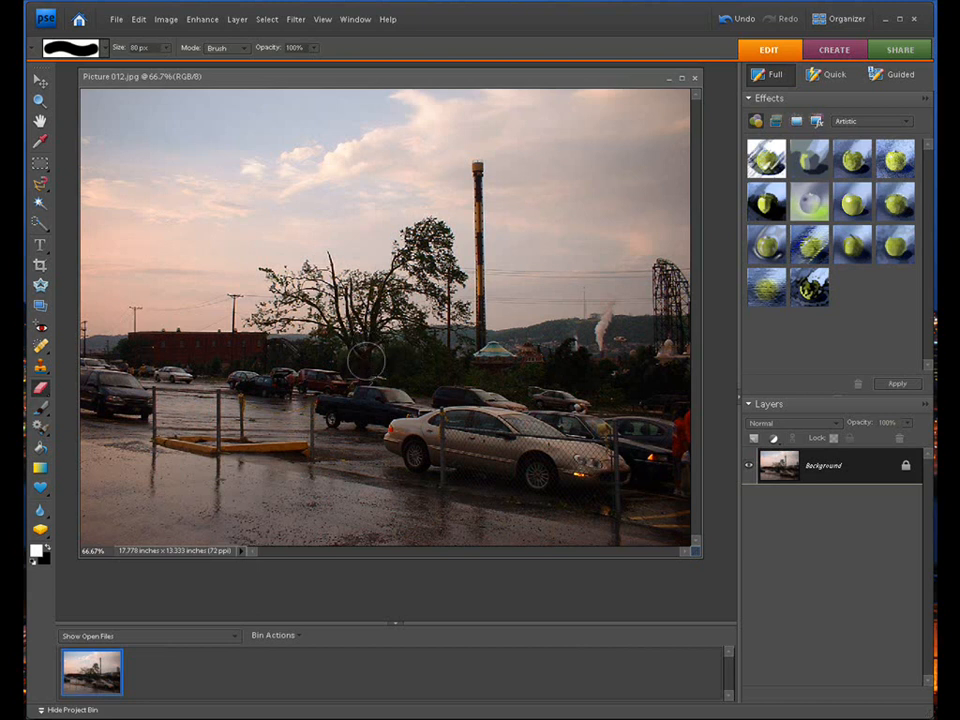
Step: Open the bluesky image from the Desktop and place its window over the parking lot photo
{"action": "left_click", "coordinate": [116, 20]}
{"action": "left_click", "coordinate": [122, 48]}
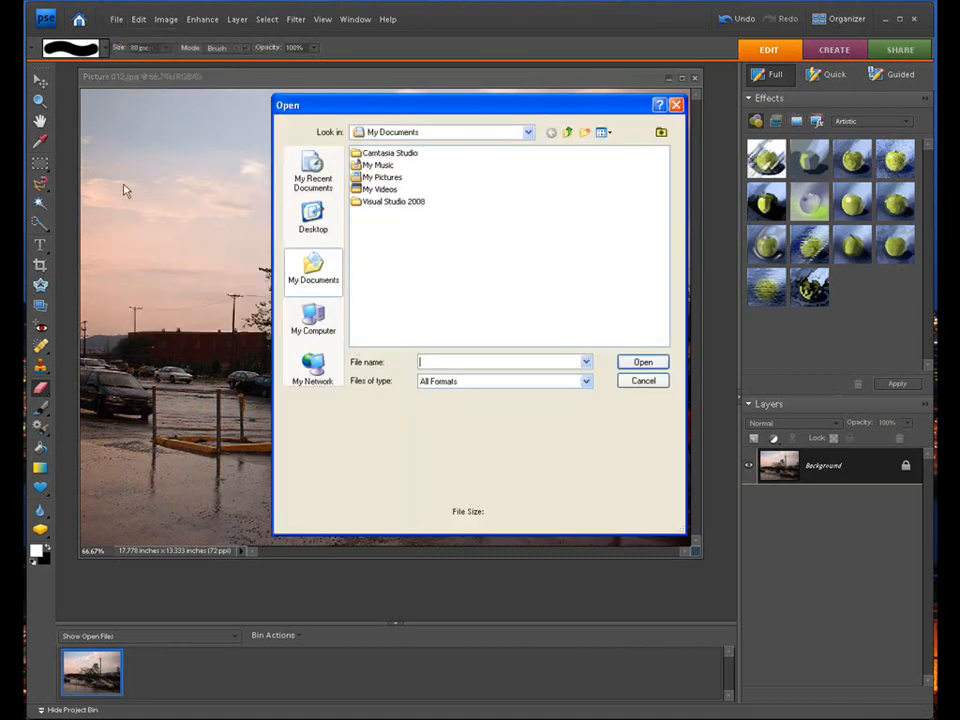
{"action": "left_click", "coordinate": [313, 215]}
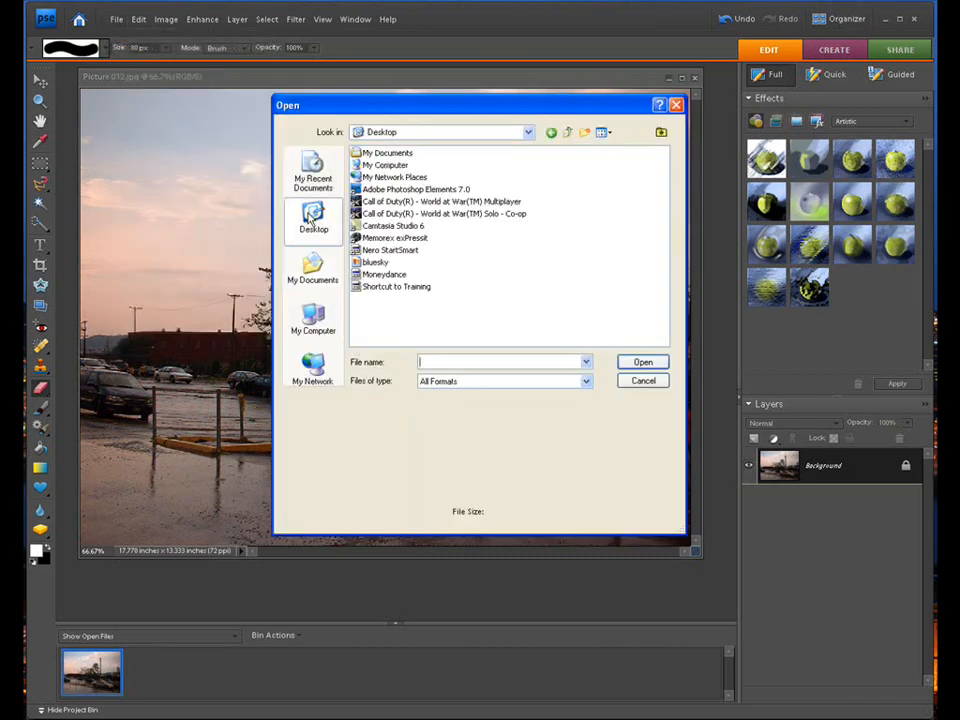
{"action": "left_click", "coordinate": [380, 263]}
{"action": "left_click", "coordinate": [640, 379]}
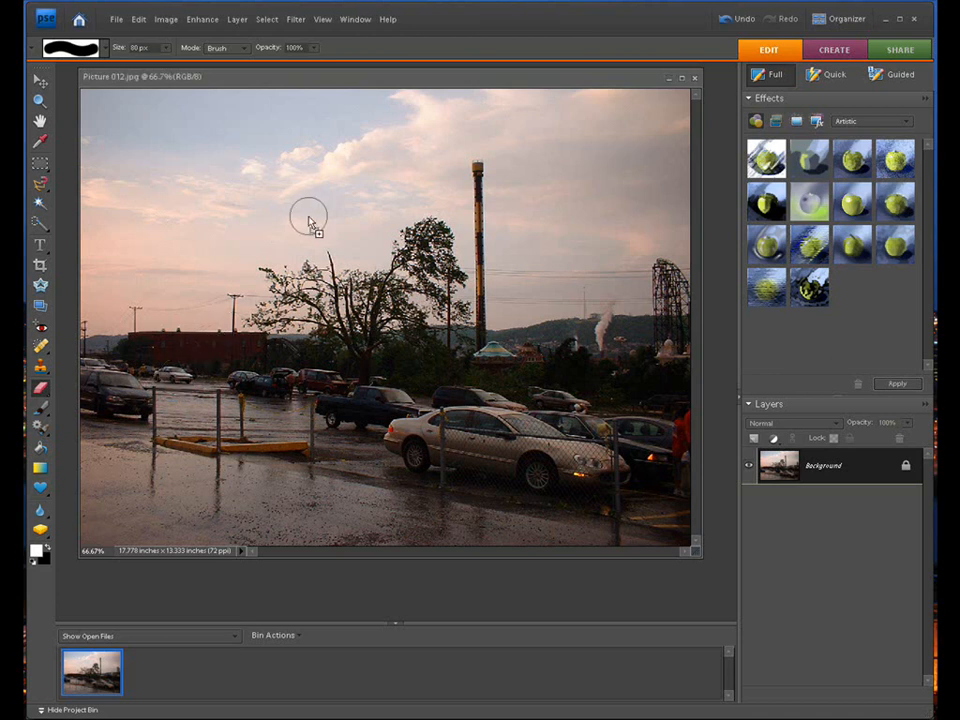
{"action": "left_click_drag", "start_coordinate": [315, 100], "coordinate": [388, 90]}
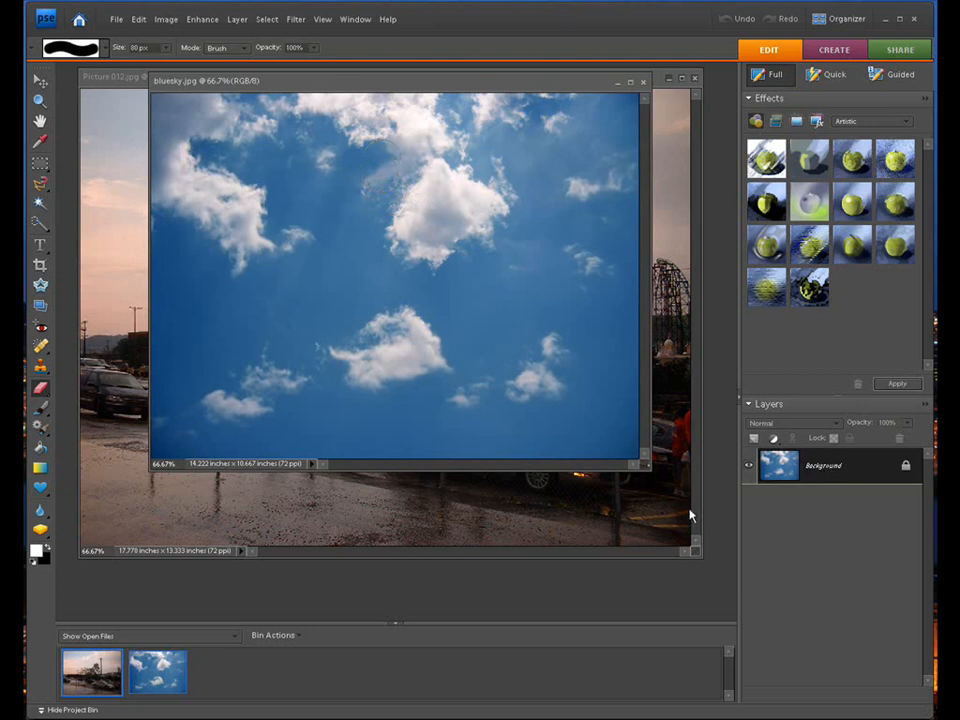
Step: Move the Picture 012.jpg window lower in the workspace and bring bluesky.jpg back to the front
{"action": "left_click", "coordinate": [100, 76]}
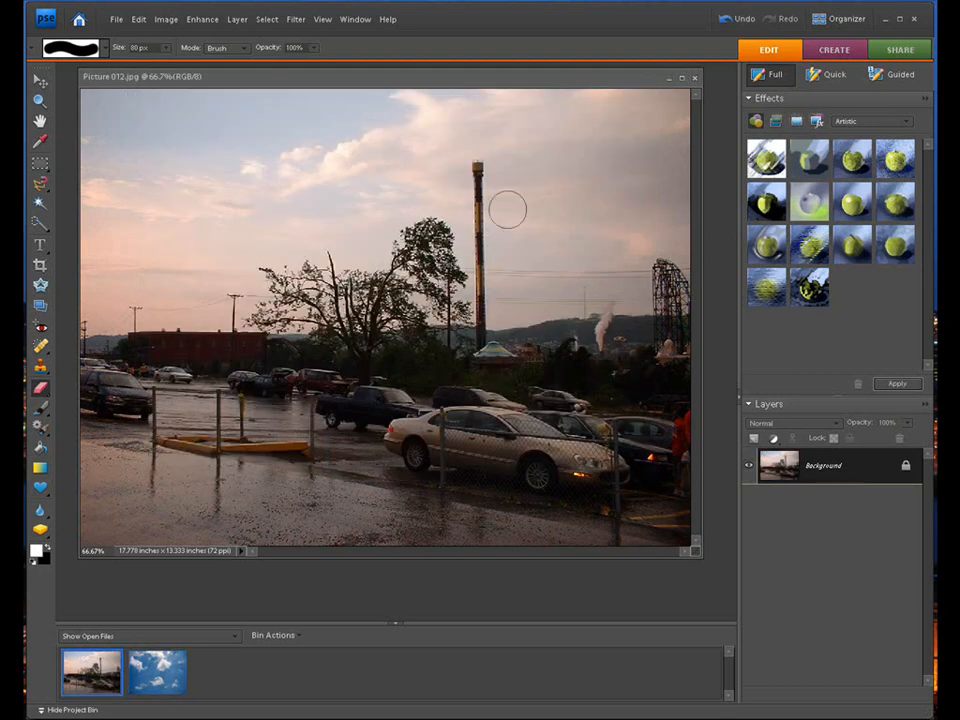
{"action": "left_click_drag", "start_coordinate": [454, 79], "coordinate": [454, 138]}
{"action": "left_click", "coordinate": [453, 95]}
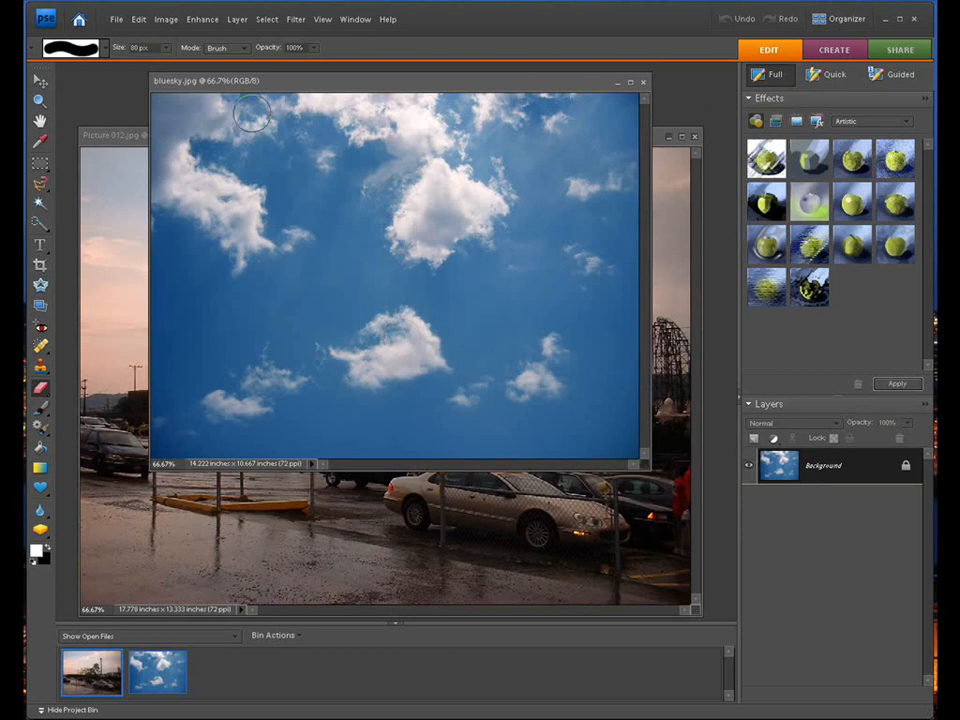
Step: Select the entire bluesky.jpg image and copy it into Picture 012.jpg as a new layer with the Move tool
{"action": "left_click", "coordinate": [269, 20]}
{"action": "left_click", "coordinate": [272, 34]}
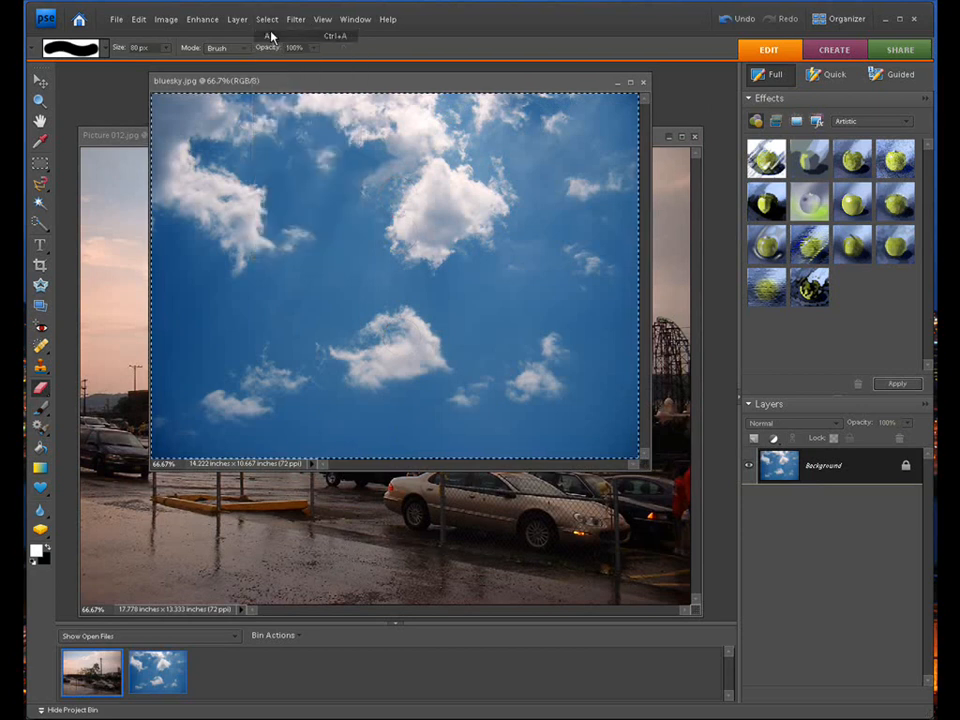
{"action": "key", "text": "v"}
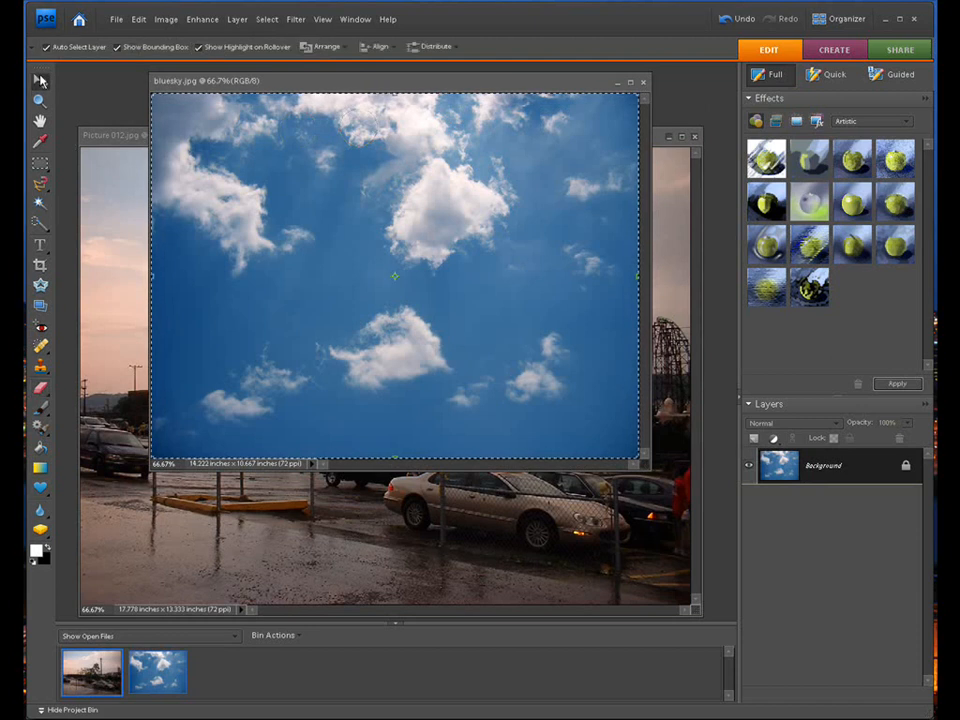
{"action": "left_click_drag", "start_coordinate": [267, 87], "coordinate": [557, 70]}
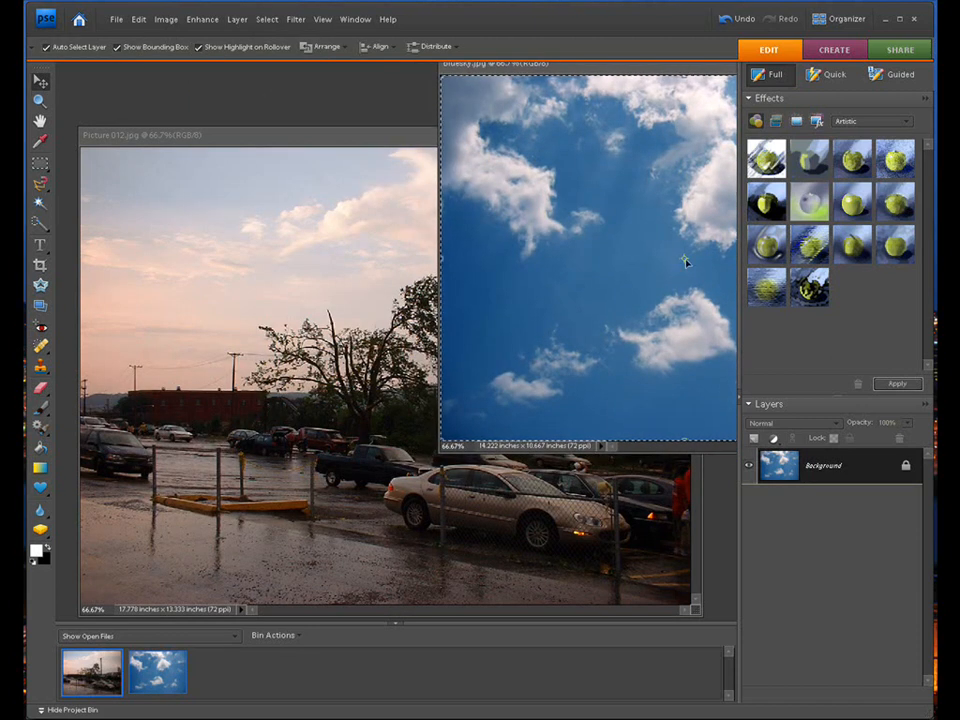
{"action": "left_click_drag", "start_coordinate": [688, 259], "coordinate": [379, 315]}
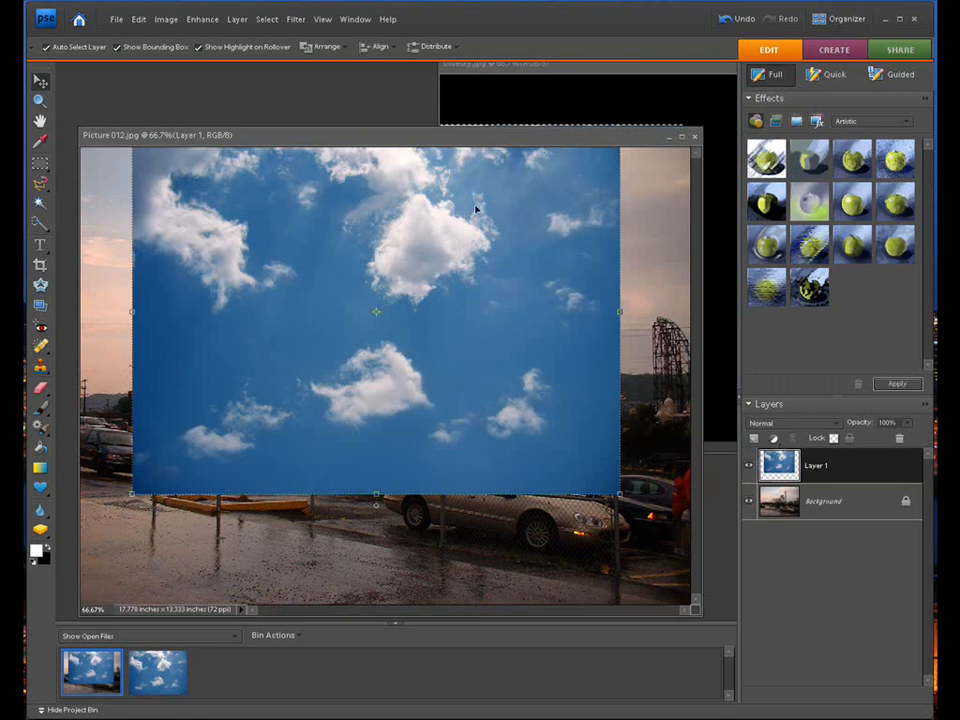
Step: Minimize the bluesky.jpg window and move the Picture 012.jpg window back up in the workspace
{"action": "left_click", "coordinate": [577, 64]}
{"action": "left_click_drag", "start_coordinate": [577, 64], "coordinate": [268, 67]}
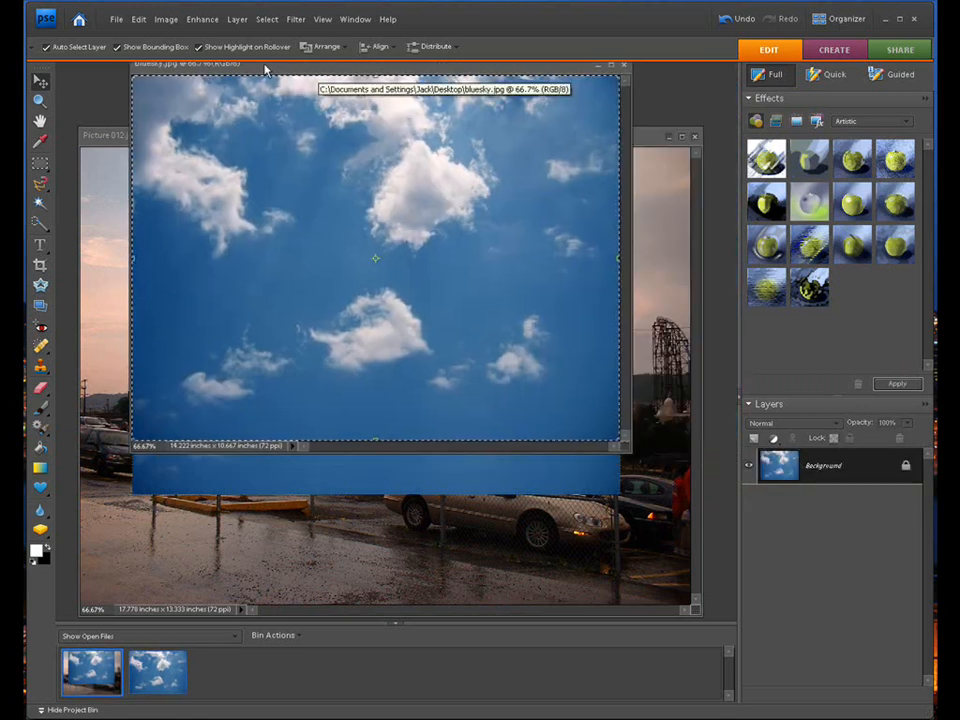
{"action": "left_click", "coordinate": [599, 65]}
{"action": "left_click_drag", "start_coordinate": [477, 141], "coordinate": [474, 80]}
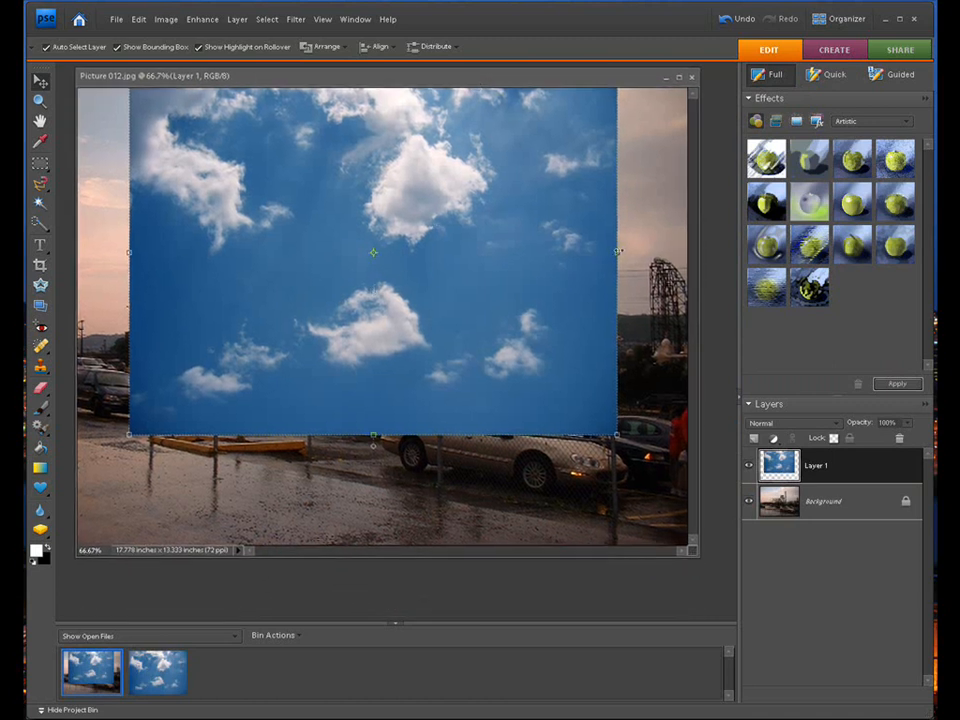
Step: Stretch the blue sky layer to the full width of the photo and shorten it to end at the treeline at 75% height
{"action": "left_click_drag", "start_coordinate": [618, 252], "coordinate": [693, 253]}
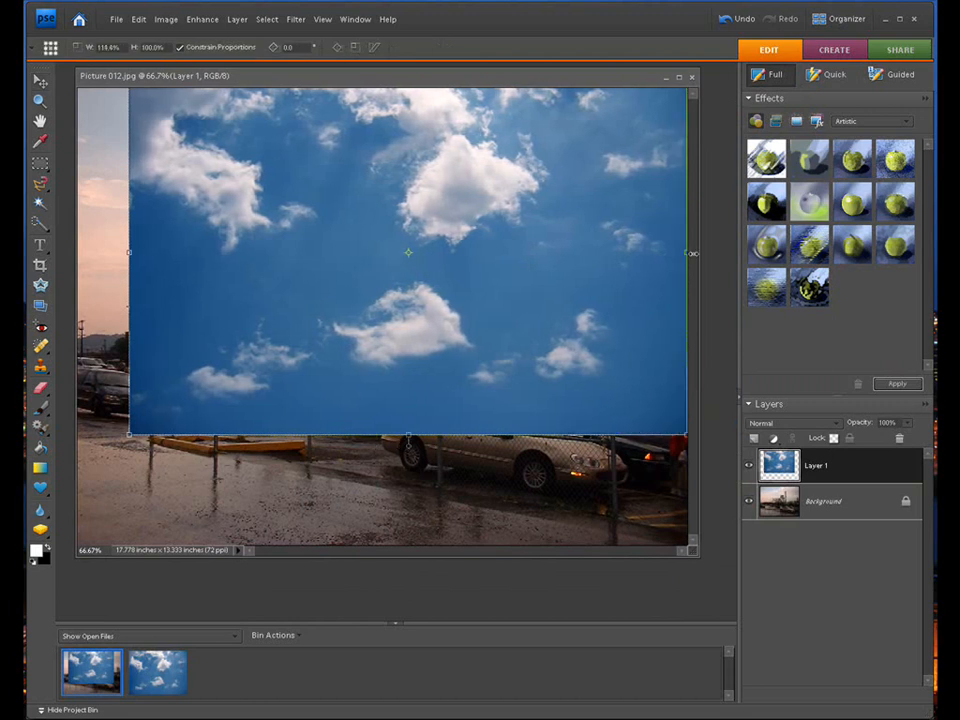
{"action": "left_click_drag", "start_coordinate": [131, 253], "coordinate": [78, 253]}
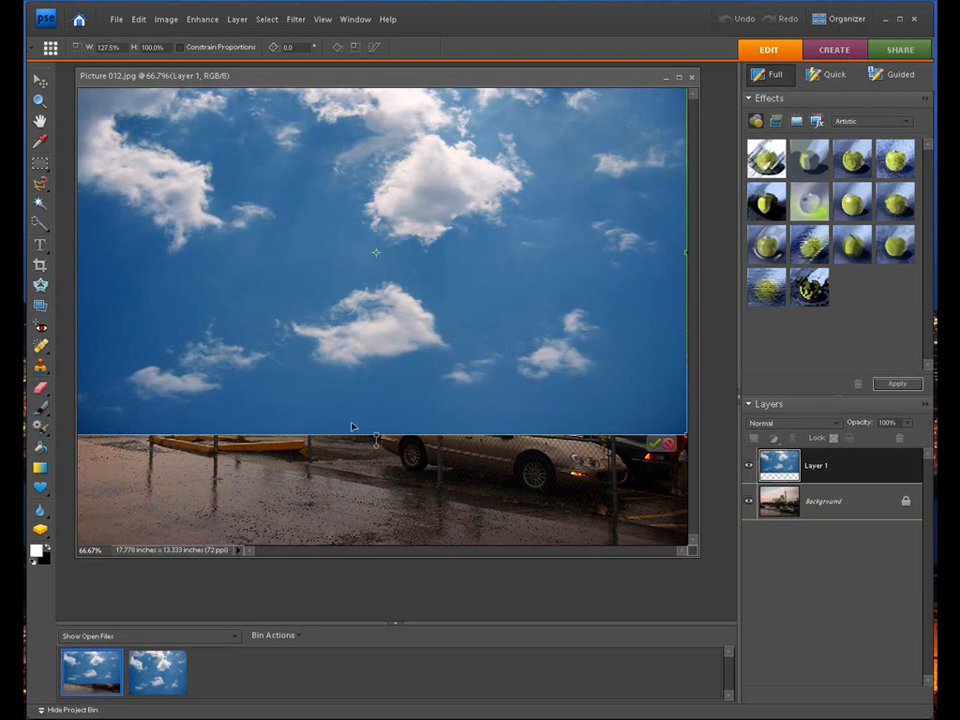
{"action": "left_click_drag", "start_coordinate": [376, 438], "coordinate": [374, 347]}
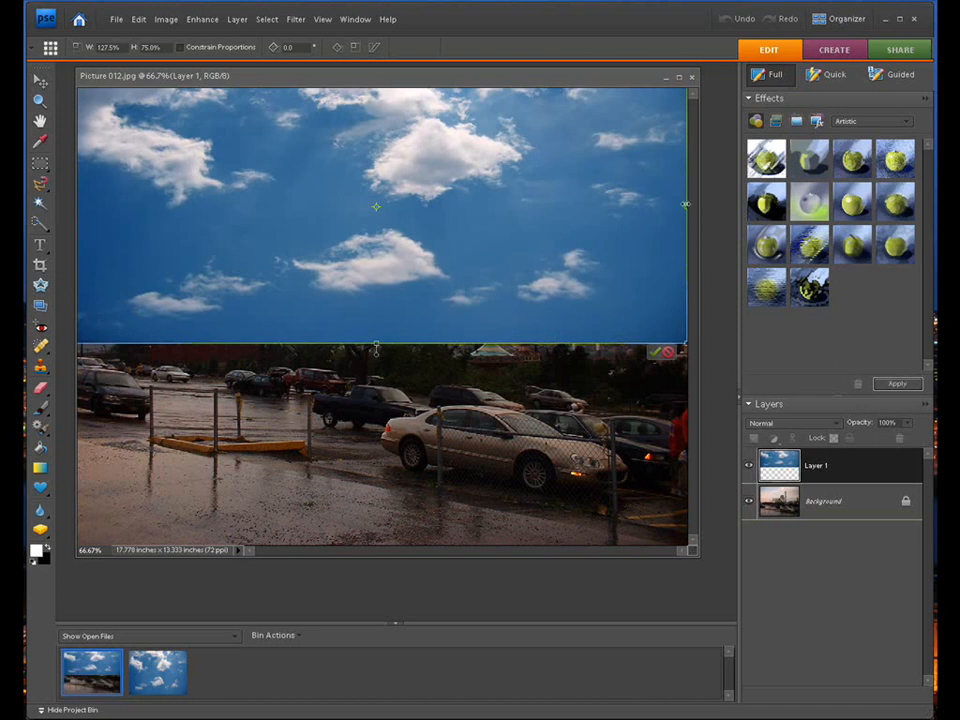
{"action": "left_click_drag", "start_coordinate": [685, 205], "coordinate": [692, 205]}
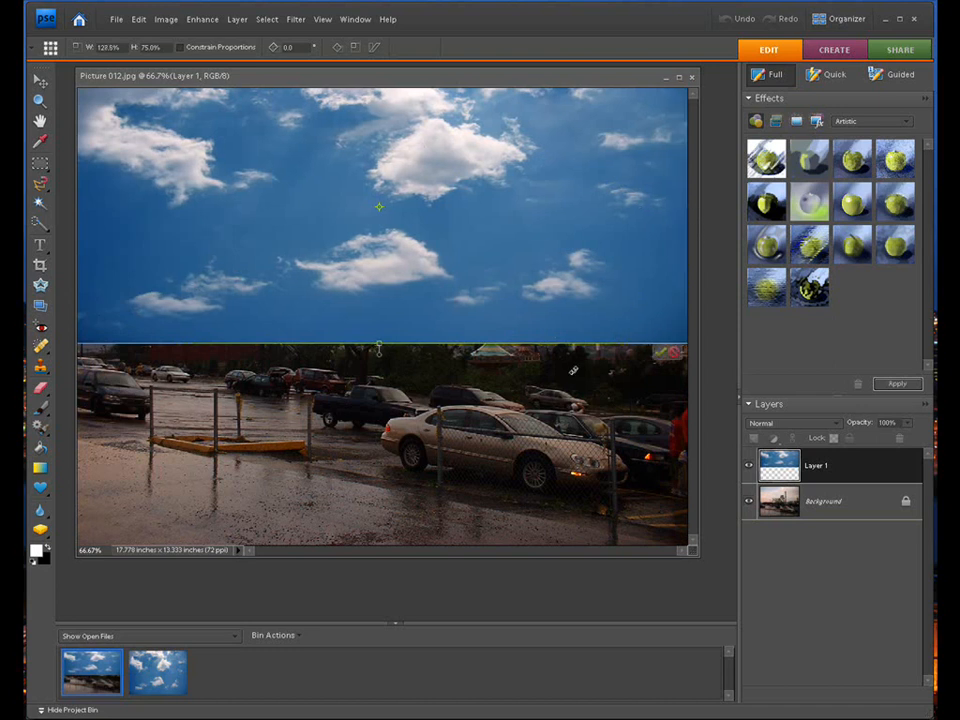
{"action": "left_click", "coordinate": [662, 354]}
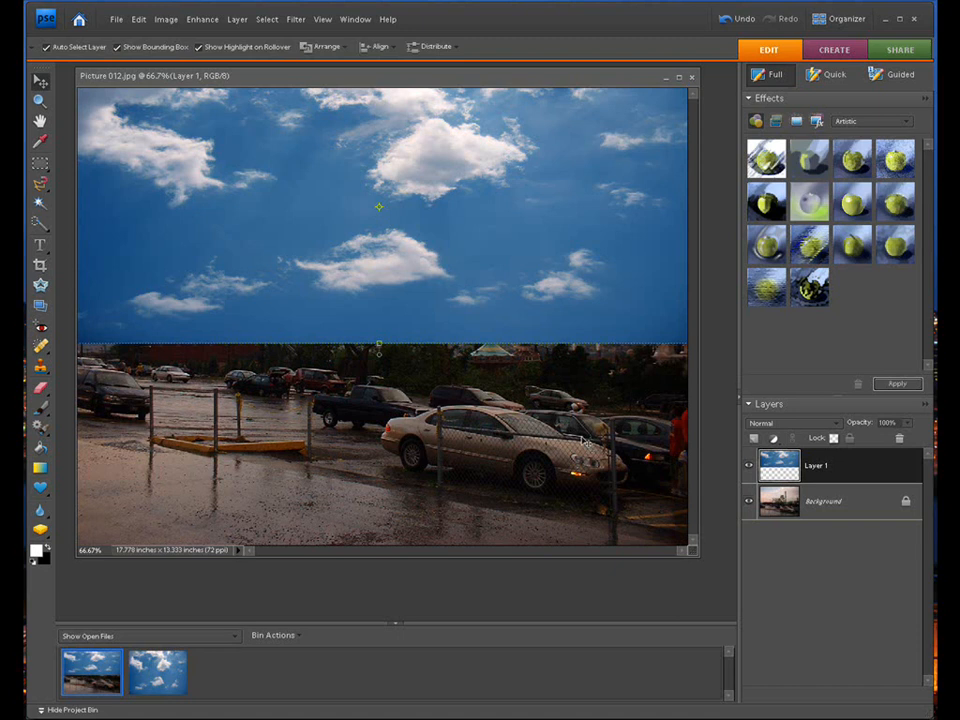
Step: Convert the locked Background into a regular layer named Layer 0 with the default settings
{"action": "left_click", "coordinate": [816, 503]}
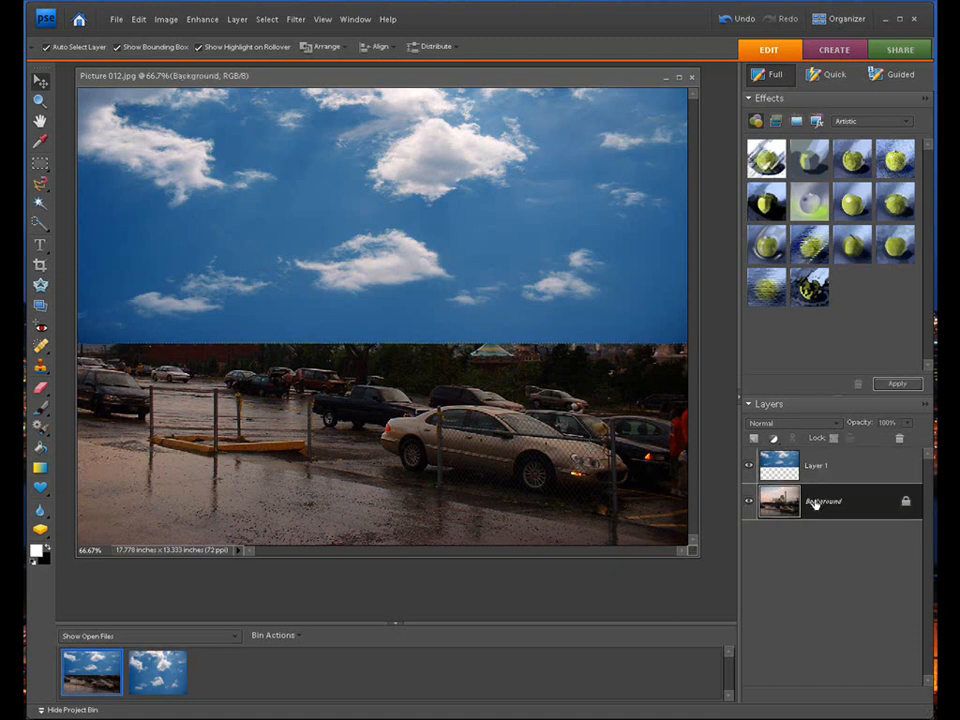
{"action": "double_click", "coordinate": [888, 505]}
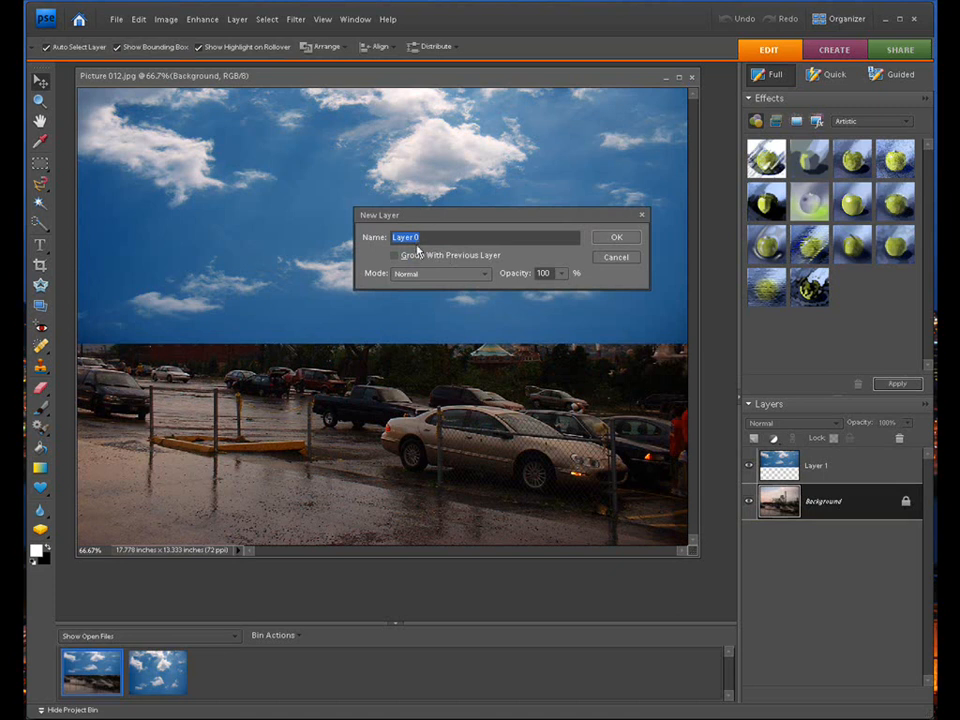
{"action": "left_click", "coordinate": [617, 239]}
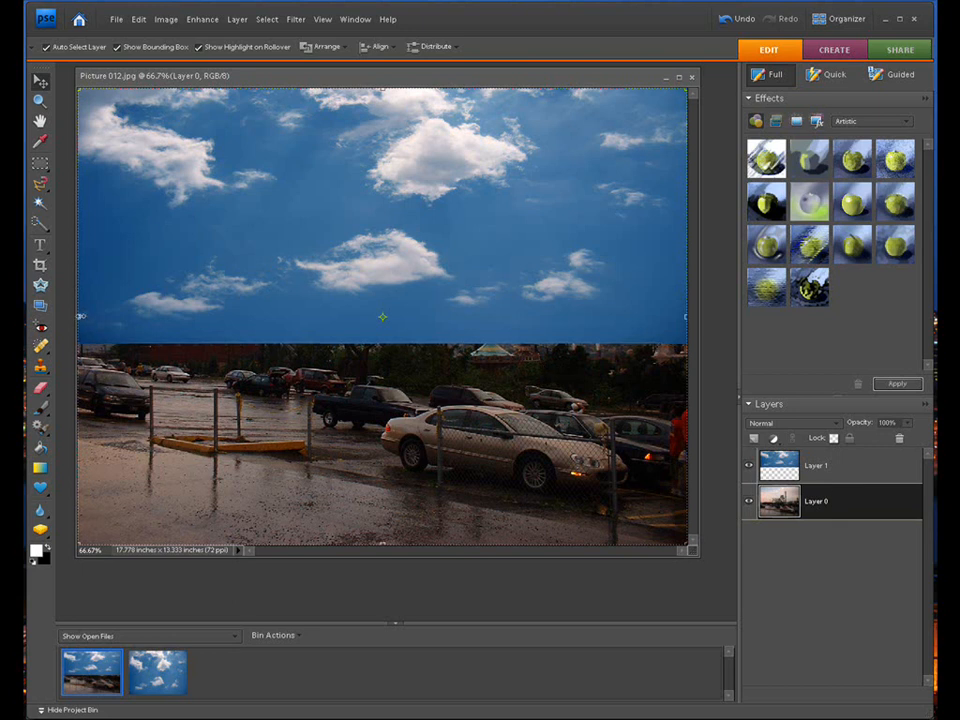
{"action": "left_click", "coordinate": [80, 316]}
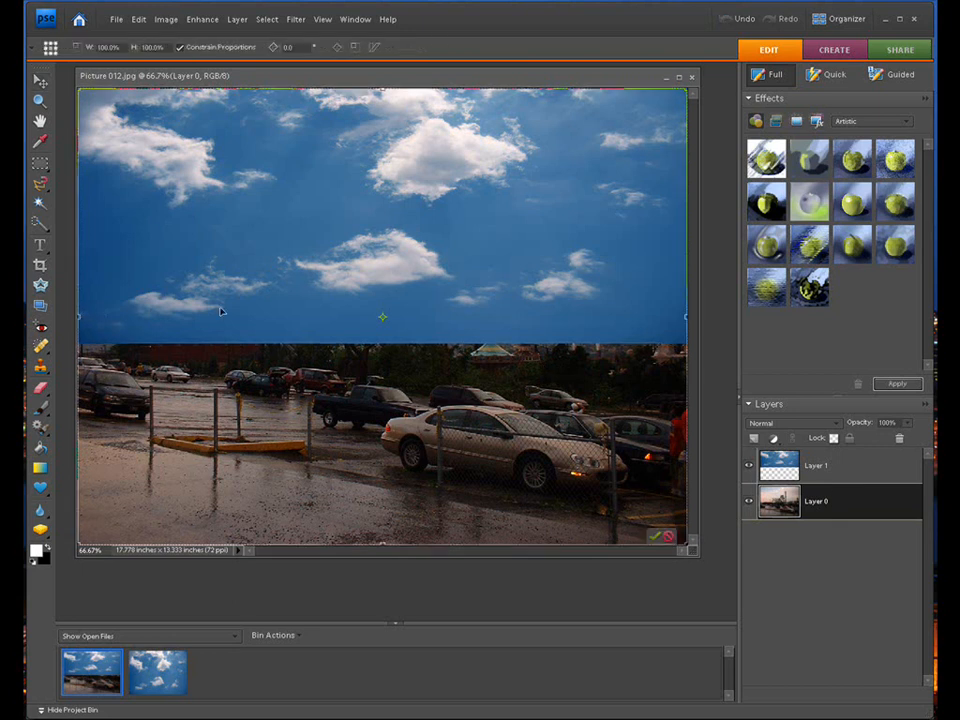
{"action": "left_click", "coordinate": [655, 537]}
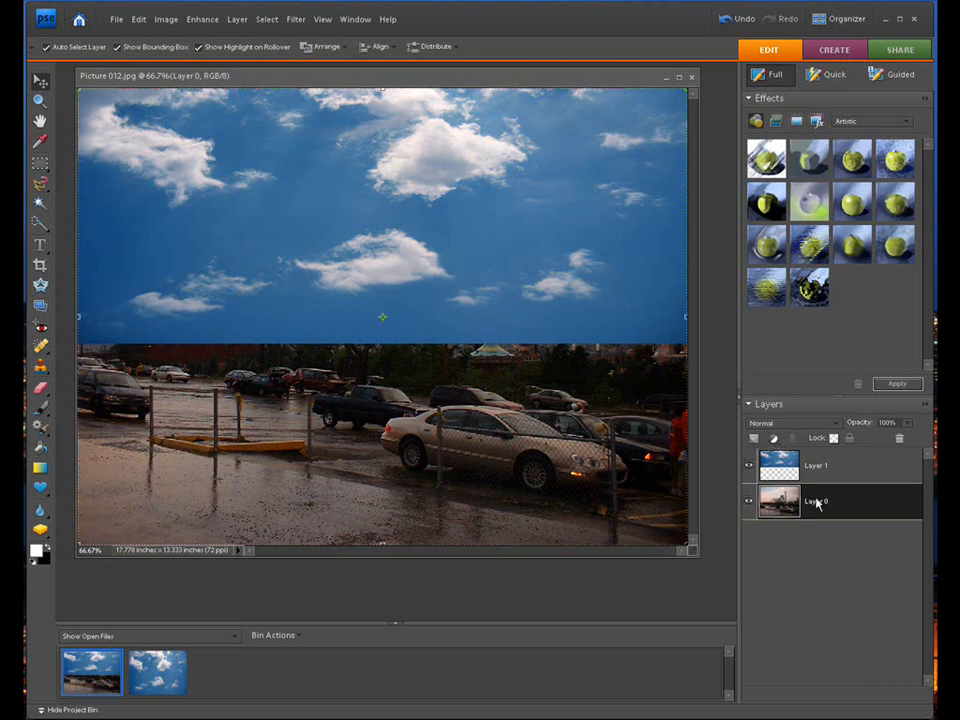
Step: Add a Levels adjustment layer with unchanged settings above Layer 0 and invert its mask to black
{"action": "left_click", "coordinate": [775, 440]}
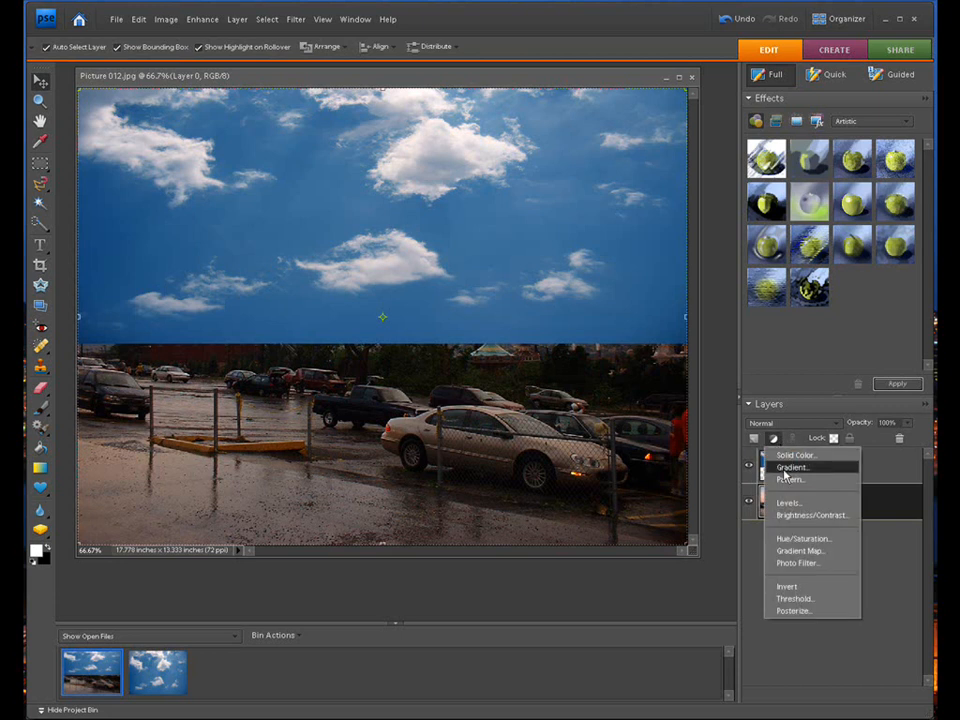
{"action": "left_click", "coordinate": [785, 503]}
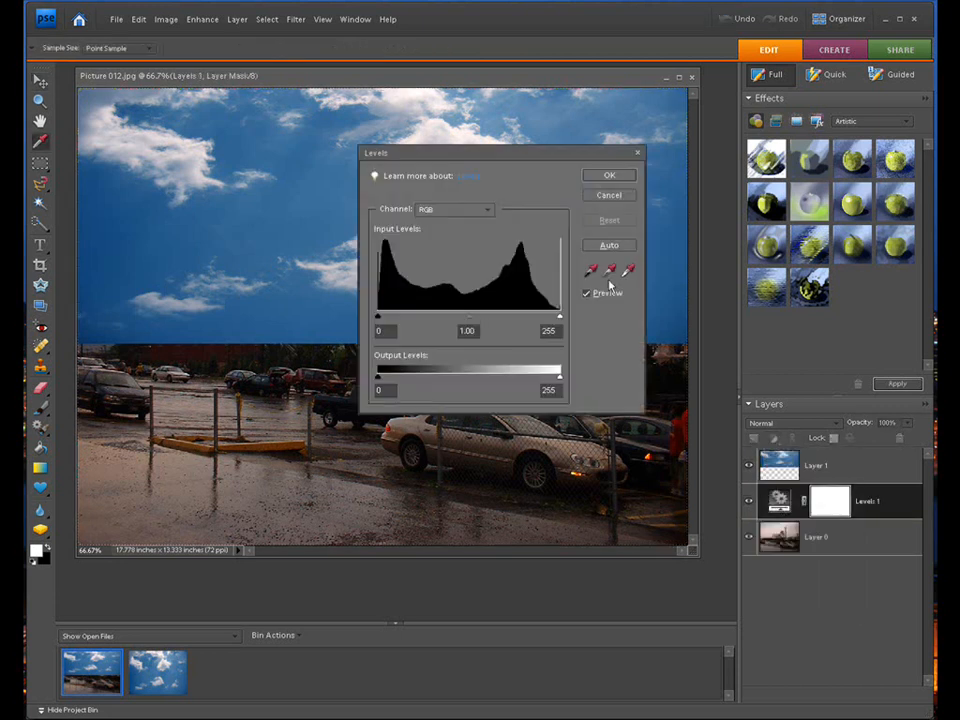
{"action": "left_click", "coordinate": [612, 175]}
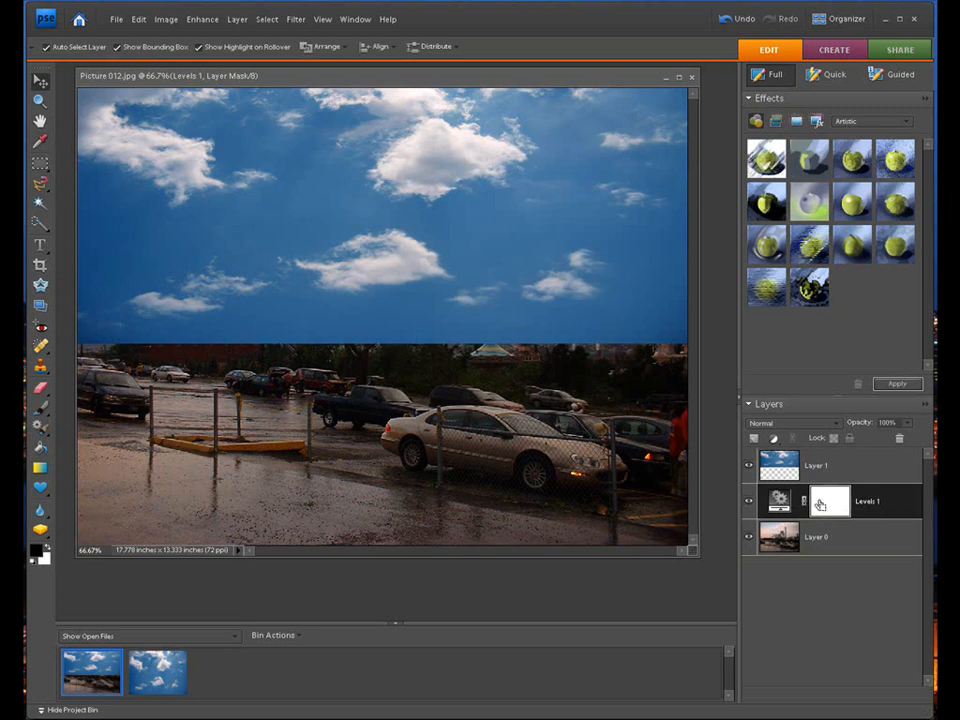
{"action": "key", "text": "ctrl+i"}
Step: Clip the blue sky layer, Layer 1, to the Levels adjustment layer below it
{"action": "left_click", "coordinate": [840, 466]}
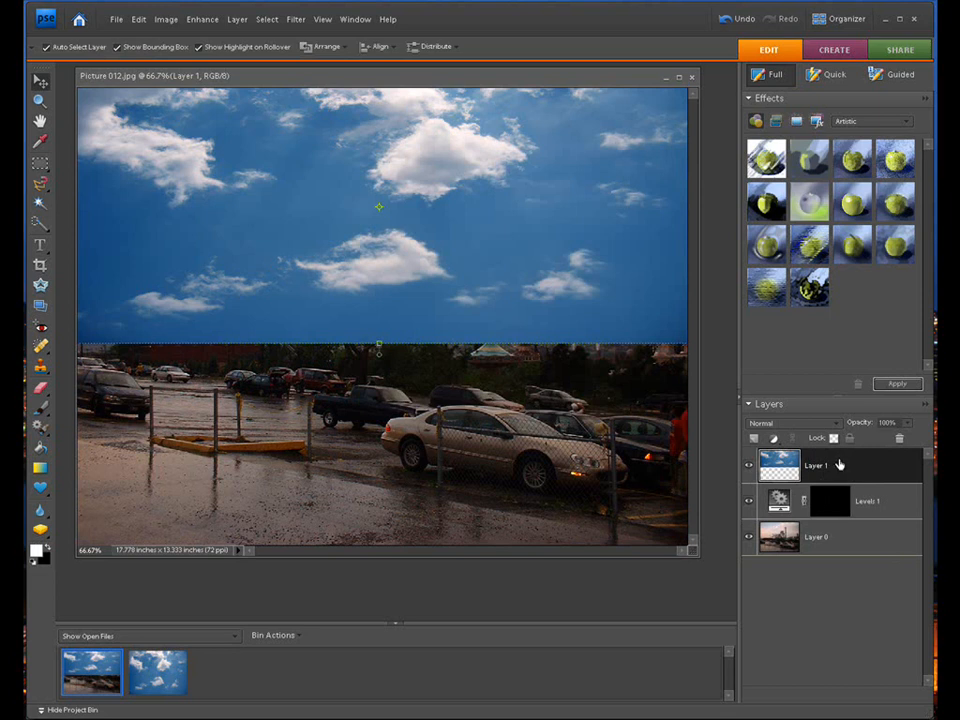
{"action": "key", "text": "ctrl+g"}
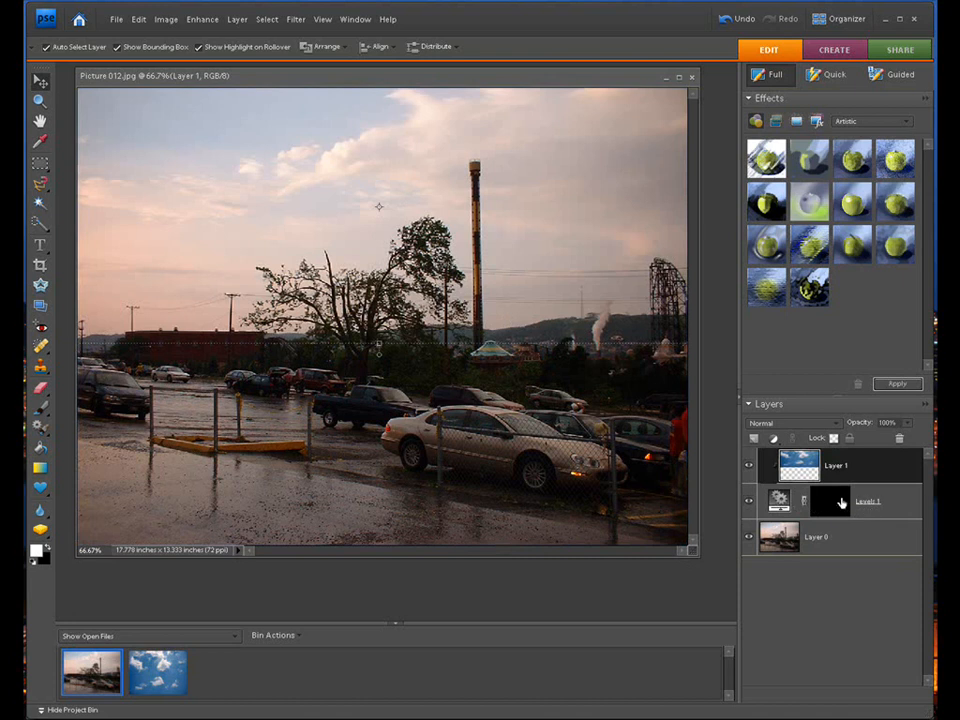
Step: Paint white on the Levels mask with a 90 px brush across the upper sky, and at 60% opacity above the tree
{"action": "left_click", "coordinate": [843, 504]}
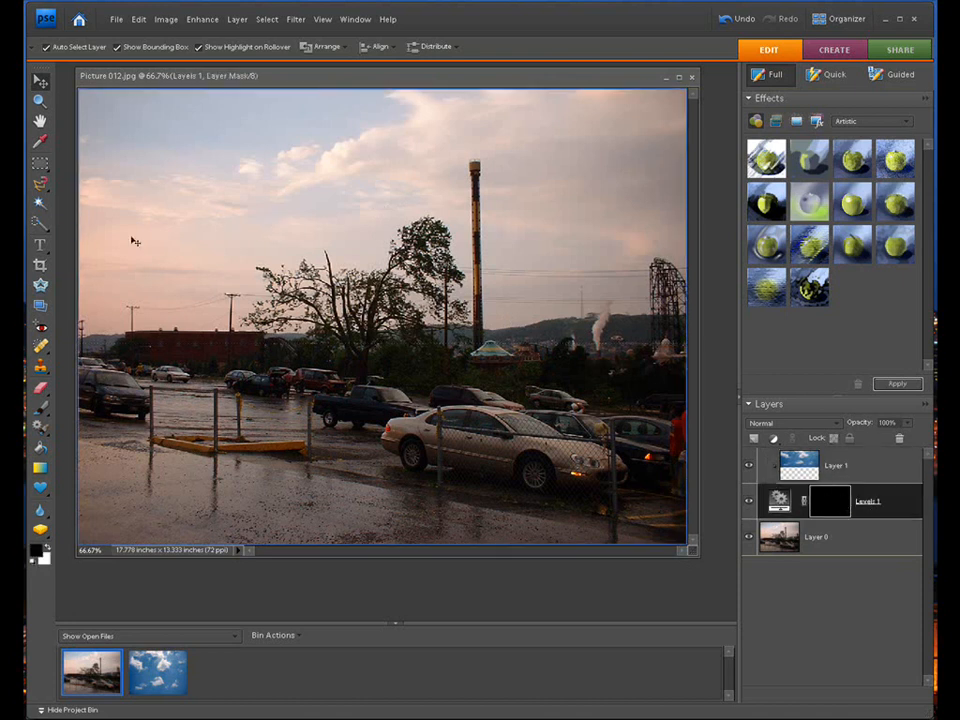
{"action": "left_click", "coordinate": [42, 408]}
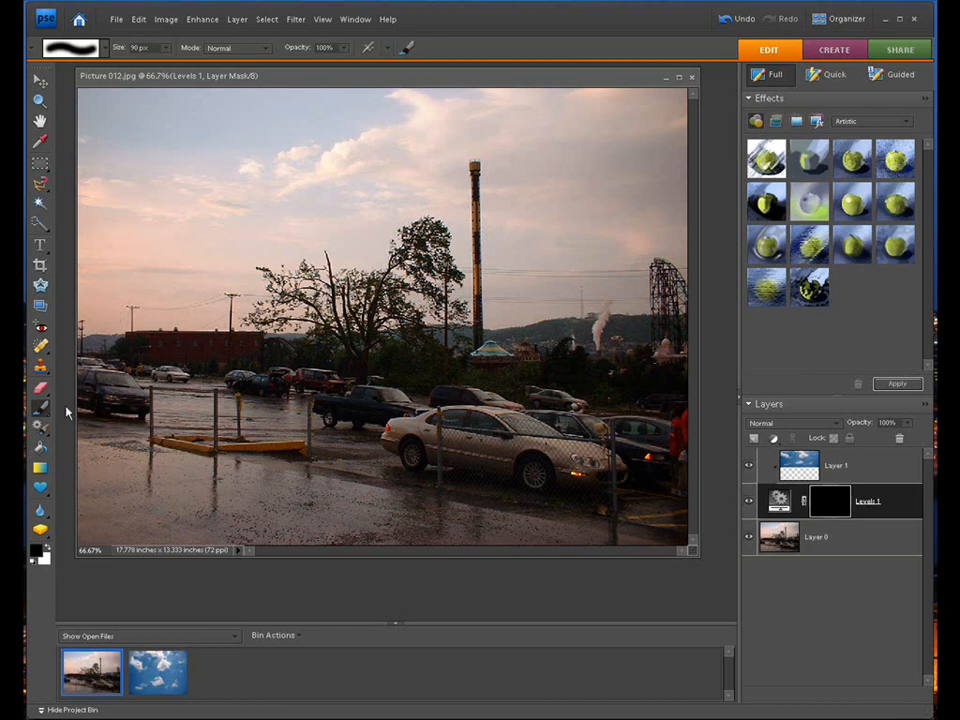
{"action": "left_click", "coordinate": [45, 546]}
{"action": "mouse_move", "coordinate": [88, 103]}
{"action": "left_mouse_down"}
{"action": "mouse_move", "coordinate": [516, 93]}
{"action": "mouse_move", "coordinate": [335, 103]}
{"action": "mouse_move", "coordinate": [503, 113]}
{"action": "mouse_move", "coordinate": [302, 120]}
{"action": "mouse_move", "coordinate": [486, 135]}
{"action": "mouse_move", "coordinate": [448, 152]}
{"action": "mouse_move", "coordinate": [449, 168]}
{"action": "mouse_move", "coordinate": [451, 154]}
{"action": "mouse_move", "coordinate": [474, 141]}
{"action": "mouse_move", "coordinate": [458, 146]}
{"action": "mouse_move", "coordinate": [452, 207]}
{"action": "mouse_move", "coordinate": [416, 198]}
{"action": "mouse_move", "coordinate": [369, 253]}
{"action": "left_mouse_up"}
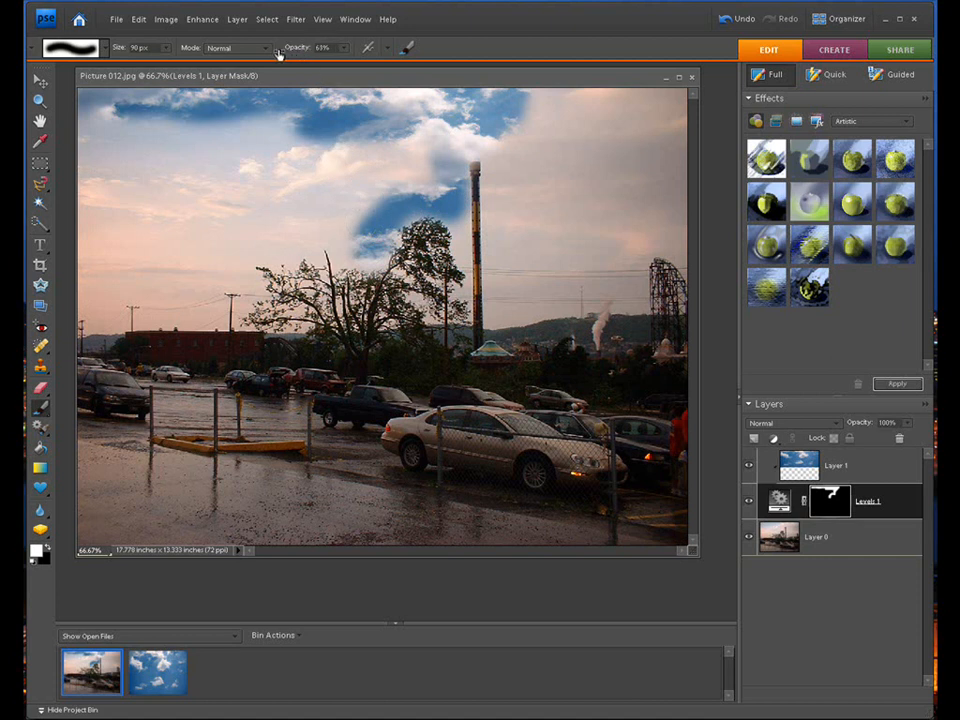
{"action": "left_click_drag", "start_coordinate": [279, 54], "coordinate": [277, 54]}
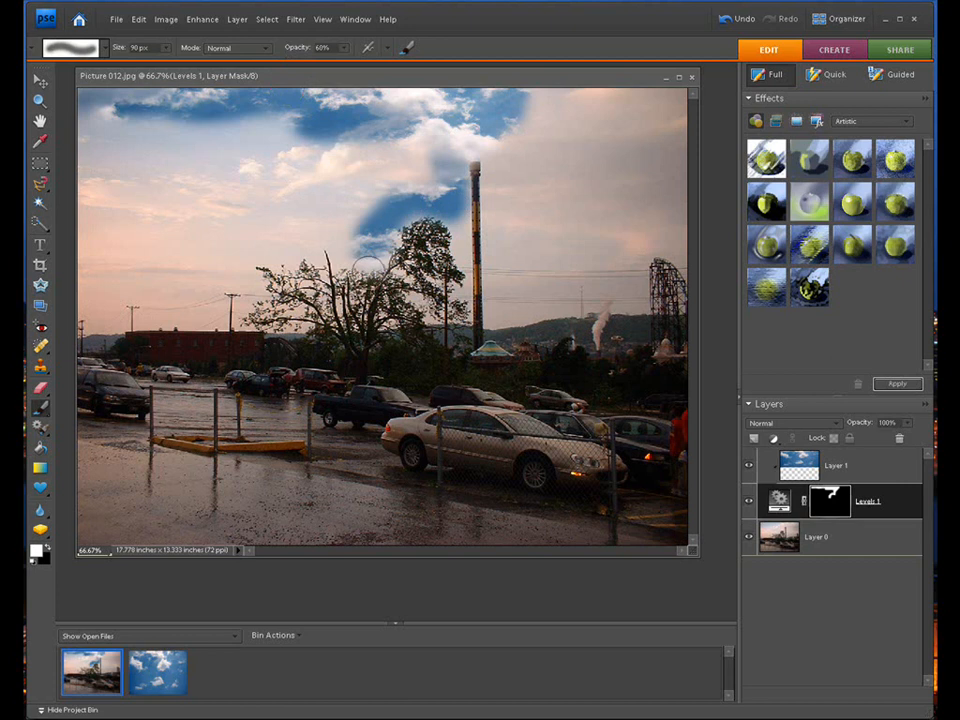
{"action": "left_click_drag", "start_coordinate": [330, 248], "coordinate": [265, 263]}
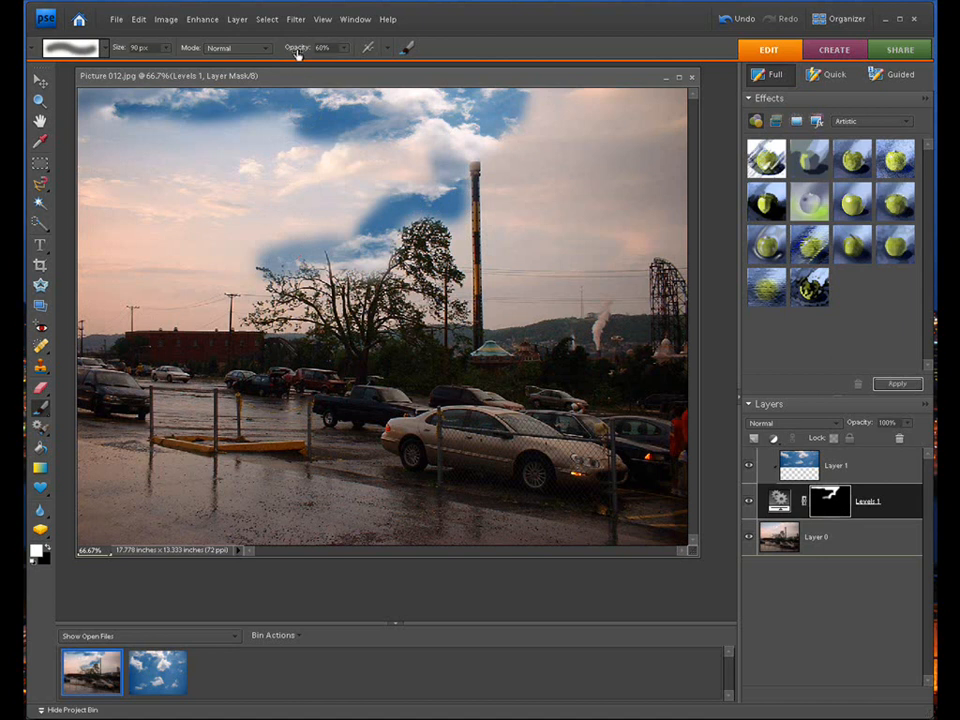
Step: Try painting faint blue sky through the tree branches on the Levels mask, lowering the brush opacity to 26% and then 13%
{"action": "left_click_drag", "start_coordinate": [287, 53], "coordinate": [282, 53]}
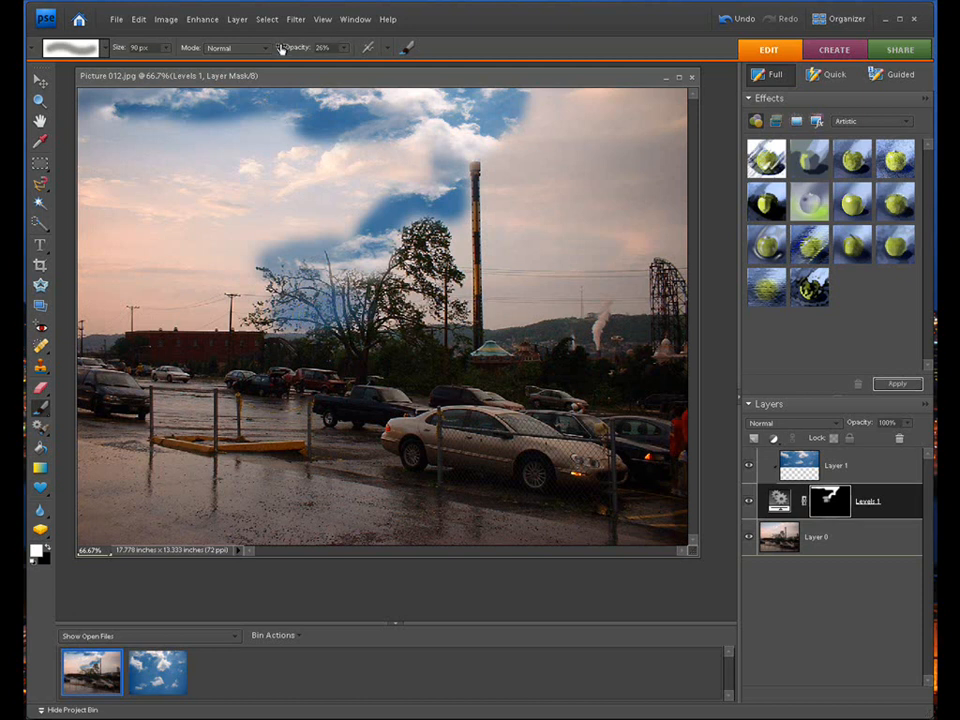
{"action": "left_click_drag", "start_coordinate": [272, 48], "coordinate": [274, 50]}
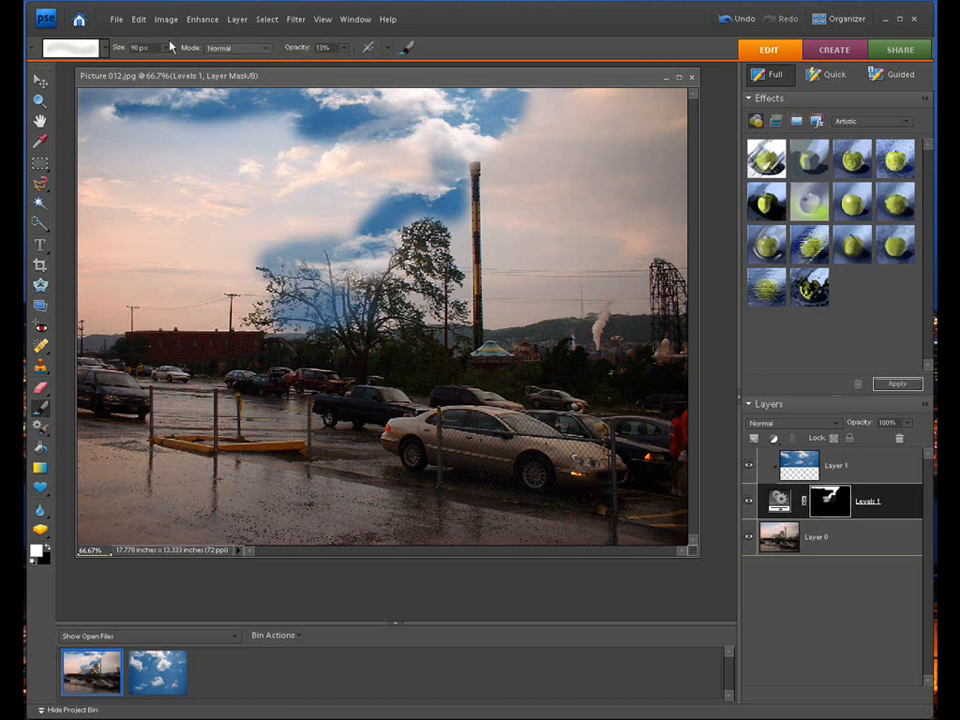
Step: Undo the latest brush strokes painted over the tree on the Levels mask
{"action": "left_click", "coordinate": [140, 19]}
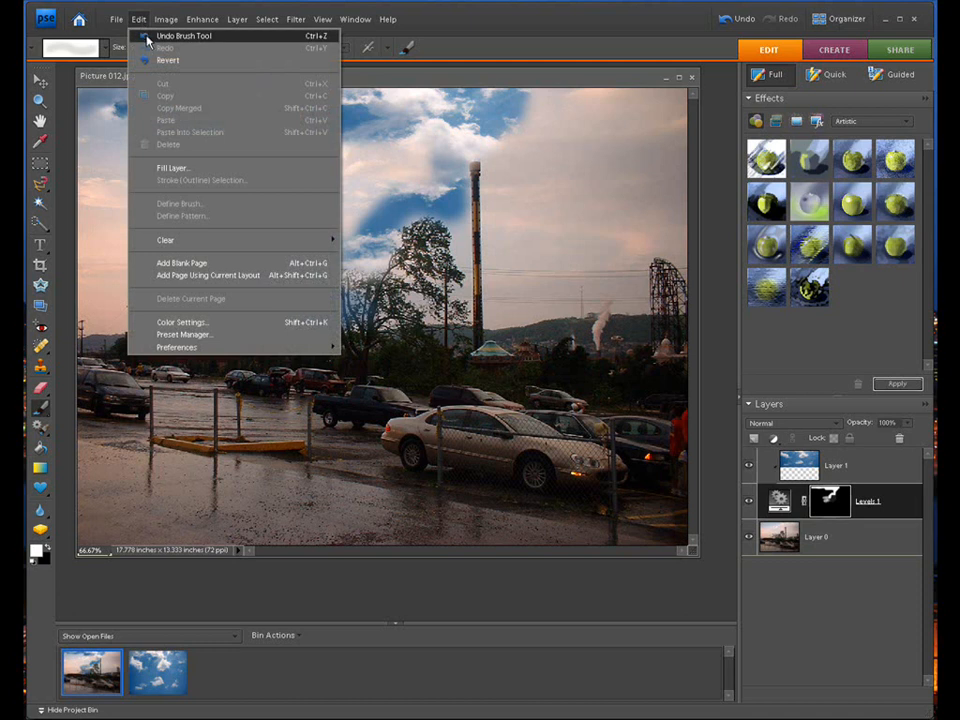
{"action": "left_click", "coordinate": [147, 37]}
{"action": "left_click", "coordinate": [140, 19]}
{"action": "left_click", "coordinate": [145, 36]}
{"action": "left_click", "coordinate": [140, 20]}
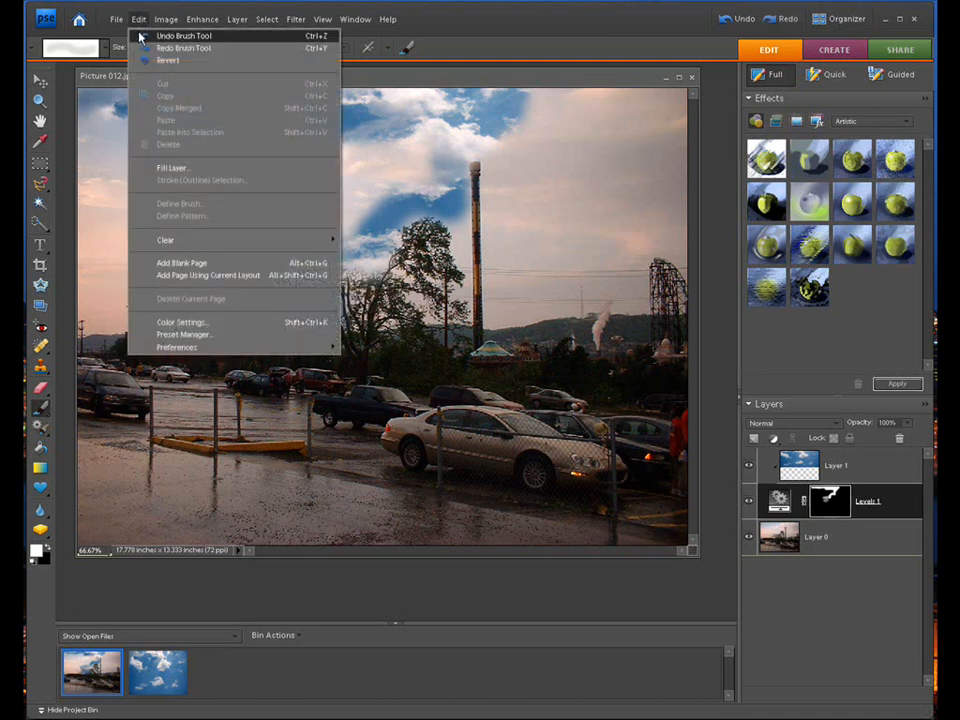
{"action": "left_click", "coordinate": [140, 36]}
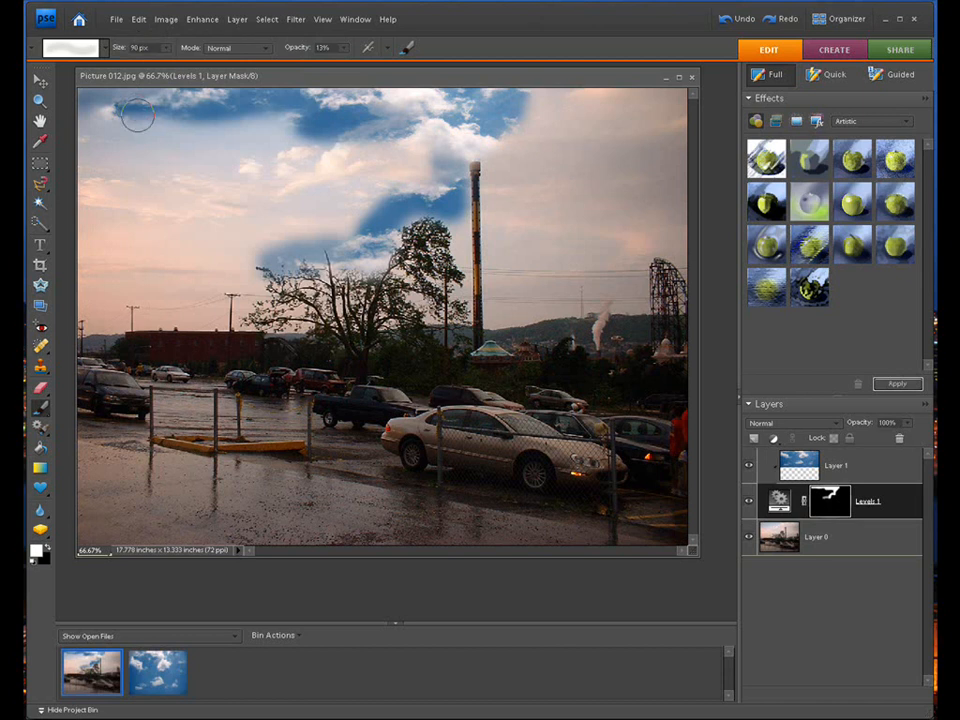
{"action": "key", "text": "ctrl+z"}
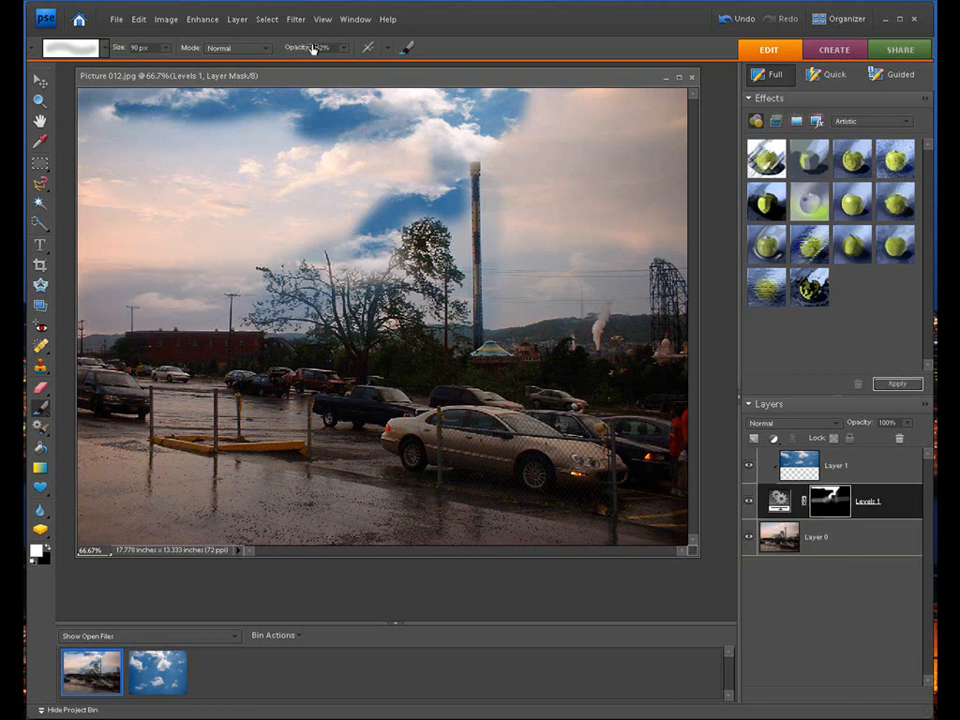
Step: Set the brush opacity to 54% and paint white on the Levels mask over the sky on both sides of the tower
{"action": "left_click_drag", "start_coordinate": [312, 48], "coordinate": [304, 56]}
{"action": "mouse_move", "coordinate": [362, 232]}
{"action": "left_mouse_down"}
{"action": "mouse_move", "coordinate": [212, 237]}
{"action": "mouse_move", "coordinate": [206, 257]}
{"action": "mouse_move", "coordinate": [75, 253]}
{"action": "mouse_move", "coordinate": [100, 260]}
{"action": "mouse_move", "coordinate": [84, 243]}
{"action": "mouse_move", "coordinate": [172, 238]}
{"action": "mouse_move", "coordinate": [120, 235]}
{"action": "mouse_move", "coordinate": [110, 231]}
{"action": "mouse_move", "coordinate": [150, 227]}
{"action": "mouse_move", "coordinate": [93, 219]}
{"action": "mouse_move", "coordinate": [384, 211]}
{"action": "mouse_move", "coordinate": [436, 202]}
{"action": "mouse_move", "coordinate": [442, 185]}
{"action": "mouse_move", "coordinate": [115, 197]}
{"action": "mouse_move", "coordinate": [105, 200]}
{"action": "mouse_move", "coordinate": [437, 178]}
{"action": "left_mouse_up"}
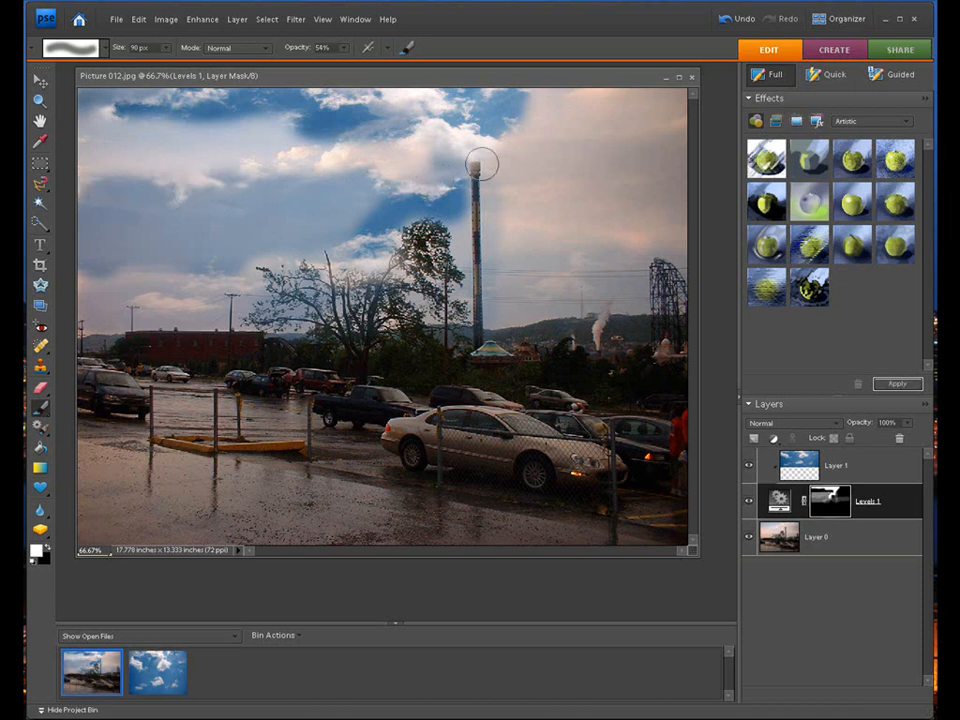
{"action": "mouse_move", "coordinate": [501, 176]}
{"action": "left_mouse_down"}
{"action": "mouse_move", "coordinate": [671, 184]}
{"action": "mouse_move", "coordinate": [510, 199]}
{"action": "mouse_move", "coordinate": [519, 220]}
{"action": "left_mouse_up"}
{"action": "mouse_move", "coordinate": [549, 221]}
{"action": "left_mouse_down"}
{"action": "mouse_move", "coordinate": [675, 209]}
{"action": "mouse_move", "coordinate": [675, 244]}
{"action": "mouse_move", "coordinate": [591, 246]}
{"action": "mouse_move", "coordinate": [610, 238]}
{"action": "mouse_move", "coordinate": [522, 248]}
{"action": "mouse_move", "coordinate": [544, 246]}
{"action": "mouse_move", "coordinate": [513, 235]}
{"action": "mouse_move", "coordinate": [496, 199]}
{"action": "mouse_move", "coordinate": [499, 239]}
{"action": "left_mouse_up"}
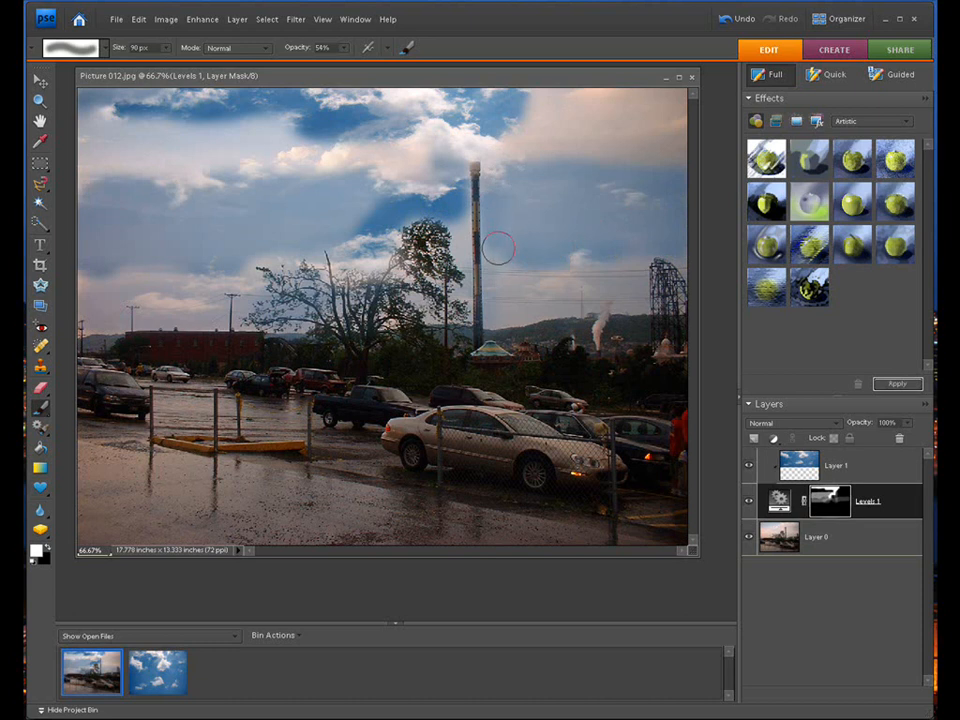
{"action": "left_click_drag", "start_coordinate": [566, 197], "coordinate": [552, 180]}
Step: Raise the brush opacity to 100% and paint in the full blue sky across both sides of the photo on the Levels mask
{"action": "left_click_drag", "start_coordinate": [285, 48], "coordinate": [331, 57]}
{"action": "mouse_move", "coordinate": [558, 113]}
{"action": "left_mouse_down"}
{"action": "mouse_move", "coordinate": [672, 103]}
{"action": "mouse_move", "coordinate": [590, 105]}
{"action": "mouse_move", "coordinate": [651, 132]}
{"action": "mouse_move", "coordinate": [672, 120]}
{"action": "mouse_move", "coordinate": [683, 162]}
{"action": "mouse_move", "coordinate": [607, 157]}
{"action": "mouse_move", "coordinate": [510, 173]}
{"action": "mouse_move", "coordinate": [521, 270]}
{"action": "mouse_move", "coordinate": [515, 247]}
{"action": "mouse_move", "coordinate": [593, 240]}
{"action": "mouse_move", "coordinate": [545, 236]}
{"action": "mouse_move", "coordinate": [578, 229]}
{"action": "mouse_move", "coordinate": [580, 188]}
{"action": "mouse_move", "coordinate": [531, 167]}
{"action": "mouse_move", "coordinate": [620, 171]}
{"action": "mouse_move", "coordinate": [650, 181]}
{"action": "mouse_move", "coordinate": [590, 189]}
{"action": "mouse_move", "coordinate": [669, 192]}
{"action": "mouse_move", "coordinate": [672, 214]}
{"action": "mouse_move", "coordinate": [633, 229]}
{"action": "mouse_move", "coordinate": [674, 234]}
{"action": "mouse_move", "coordinate": [621, 247]}
{"action": "left_mouse_up"}
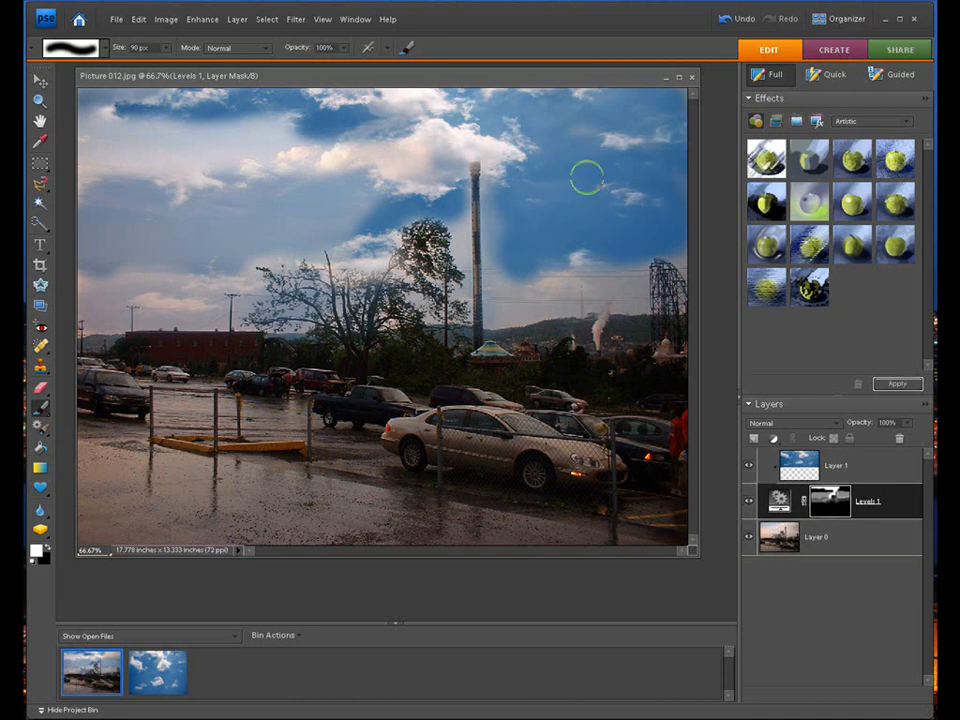
{"action": "mouse_move", "coordinate": [292, 160]}
{"action": "left_mouse_down"}
{"action": "mouse_move", "coordinate": [311, 221]}
{"action": "mouse_move", "coordinate": [321, 193]}
{"action": "mouse_move", "coordinate": [368, 172]}
{"action": "mouse_move", "coordinate": [215, 115]}
{"action": "mouse_move", "coordinate": [230, 92]}
{"action": "mouse_move", "coordinate": [101, 101]}
{"action": "mouse_move", "coordinate": [131, 98]}
{"action": "mouse_move", "coordinate": [168, 158]}
{"action": "mouse_move", "coordinate": [116, 187]}
{"action": "mouse_move", "coordinate": [300, 195]}
{"action": "mouse_move", "coordinate": [120, 225]}
{"action": "mouse_move", "coordinate": [297, 230]}
{"action": "mouse_move", "coordinate": [101, 253]}
{"action": "mouse_move", "coordinate": [305, 237]}
{"action": "mouse_move", "coordinate": [103, 268]}
{"action": "mouse_move", "coordinate": [90, 249]}
{"action": "mouse_move", "coordinate": [90, 266]}
{"action": "mouse_move", "coordinate": [89, 235]}
{"action": "left_mouse_up"}
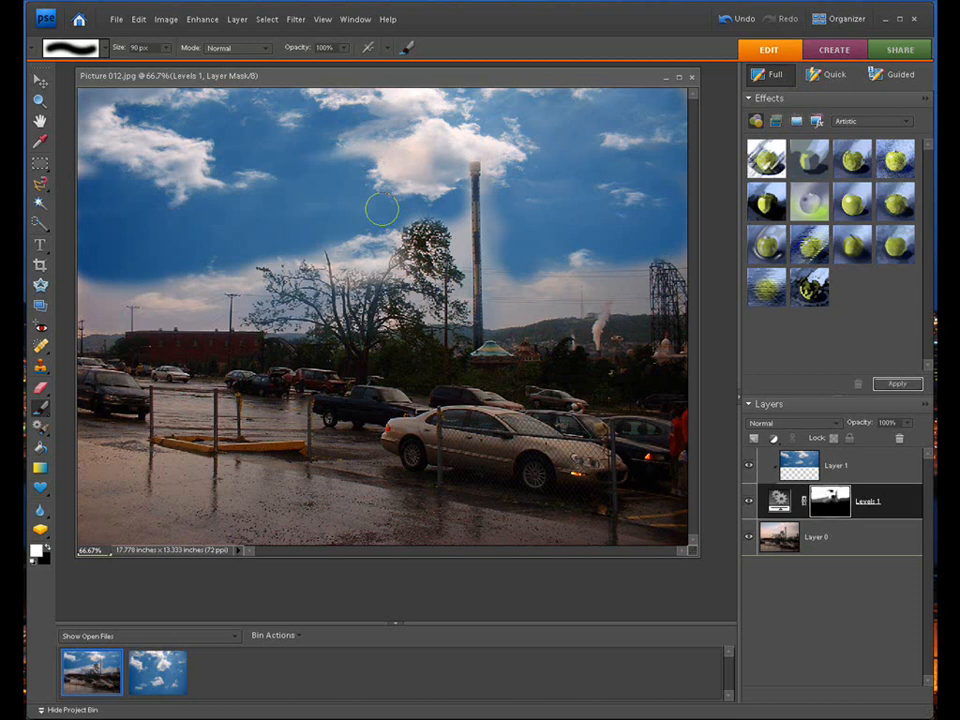
Step: Shrink the brush to 35 px and paint blue sky into the pale strip beside the tower
{"action": "key", "text": "bracketleft"}
{"action": "key", "text": "bracketleft"}
{"action": "key", "text": "bracketleft"}
{"action": "key", "text": "bracketleft"}
{"action": "key", "text": "bracketleft"}
{"action": "key", "text": "bracketleft"}
{"action": "key", "text": "bracketleft"}
{"action": "key", "text": "bracketleft"}
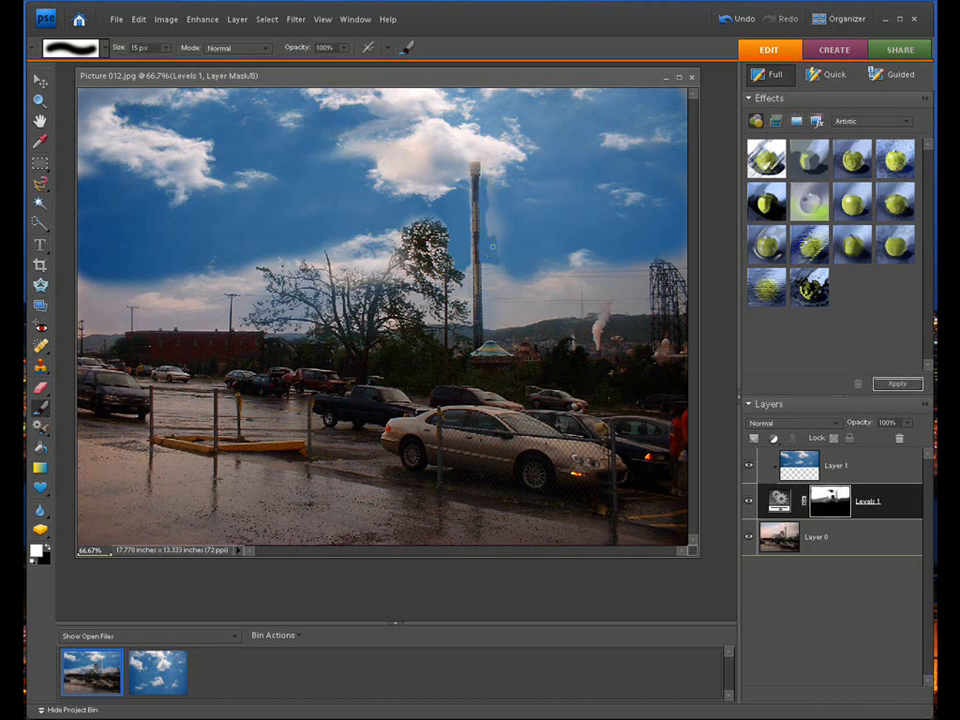
{"action": "key", "text": "bracketright"}
{"action": "key", "text": "bracketright"}
{"action": "left_click_drag", "start_coordinate": [497, 244], "coordinate": [487, 193]}
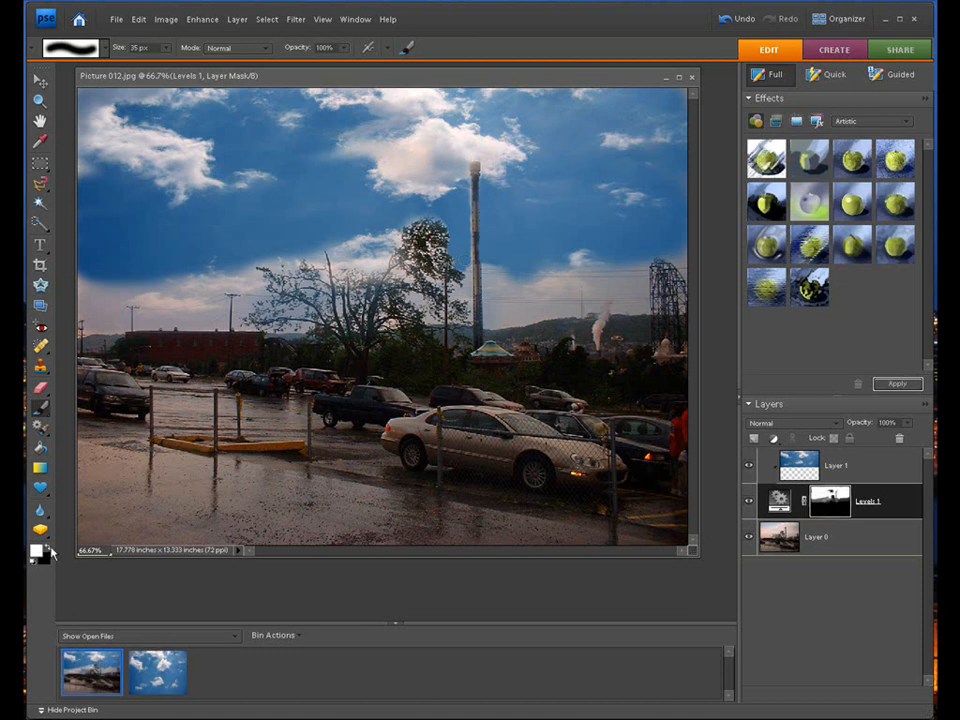
Step: Switch the painting color to black, reduce the brush to 15 px, and restore the tower on the Levels mask
{"action": "key", "text": "x"}
{"action": "key", "text": "bracketleft"}
{"action": "key", "text": "bracketleft"}
{"action": "key", "text": "bracketleft"}
{"action": "key", "text": "bracketleft"}
{"action": "key", "text": "bracketleft"}
{"action": "key", "text": "bracketleft"}
{"action": "key", "text": "bracketleft"}
{"action": "key", "text": "bracketleft"}
{"action": "key", "text": "bracketleft"}
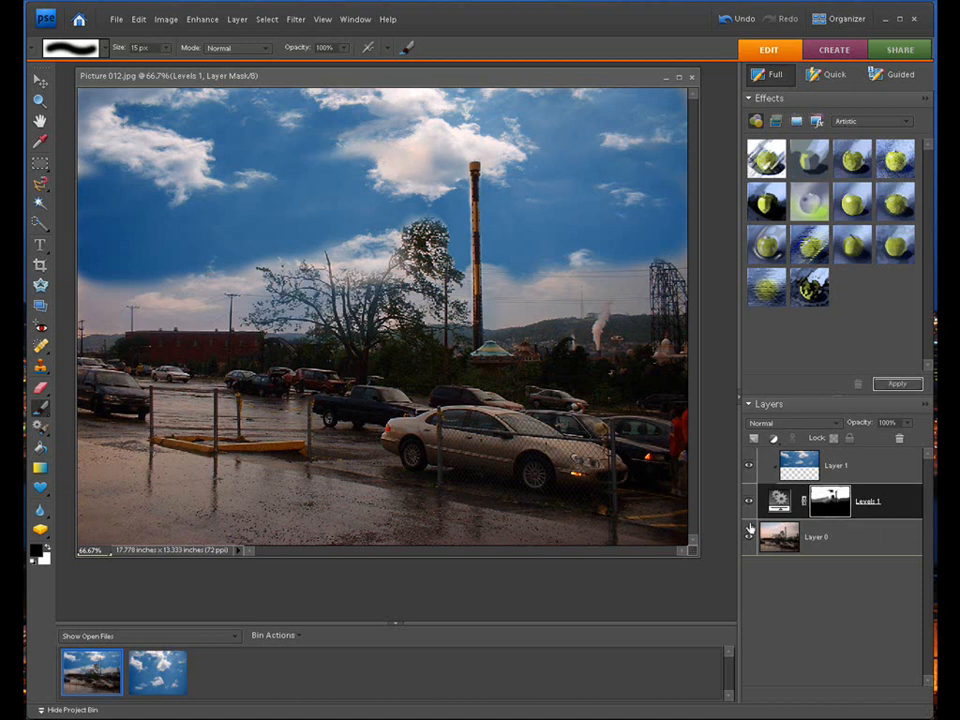
Step: Hide and show the blue sky layer to compare the photo before and after the sky replacement
{"action": "left_click", "coordinate": [749, 470]}
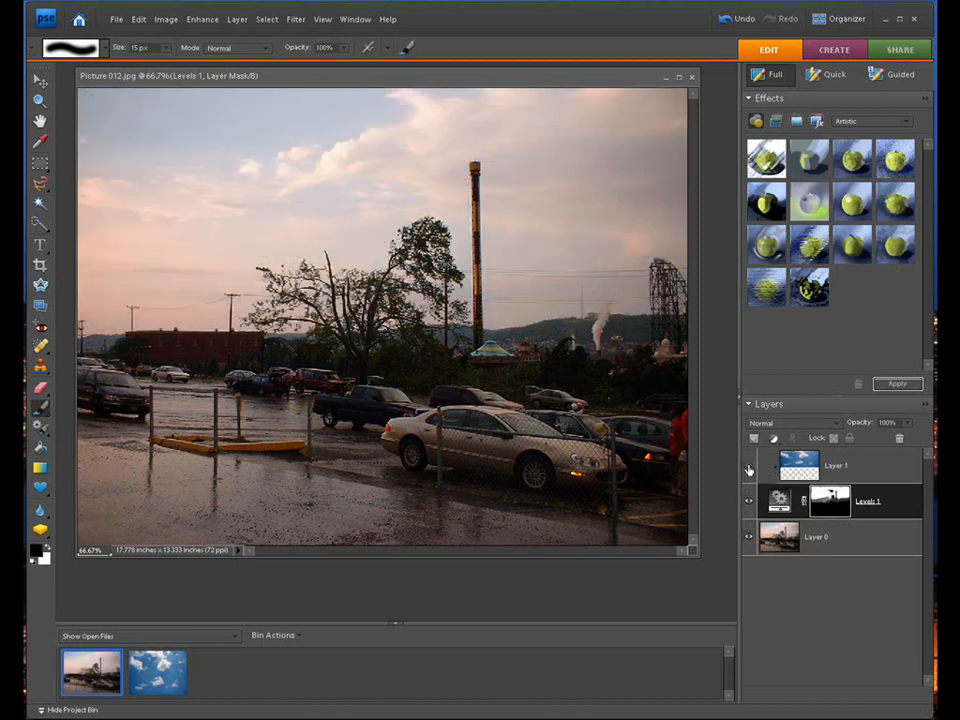
{"action": "left_click", "coordinate": [749, 470]}
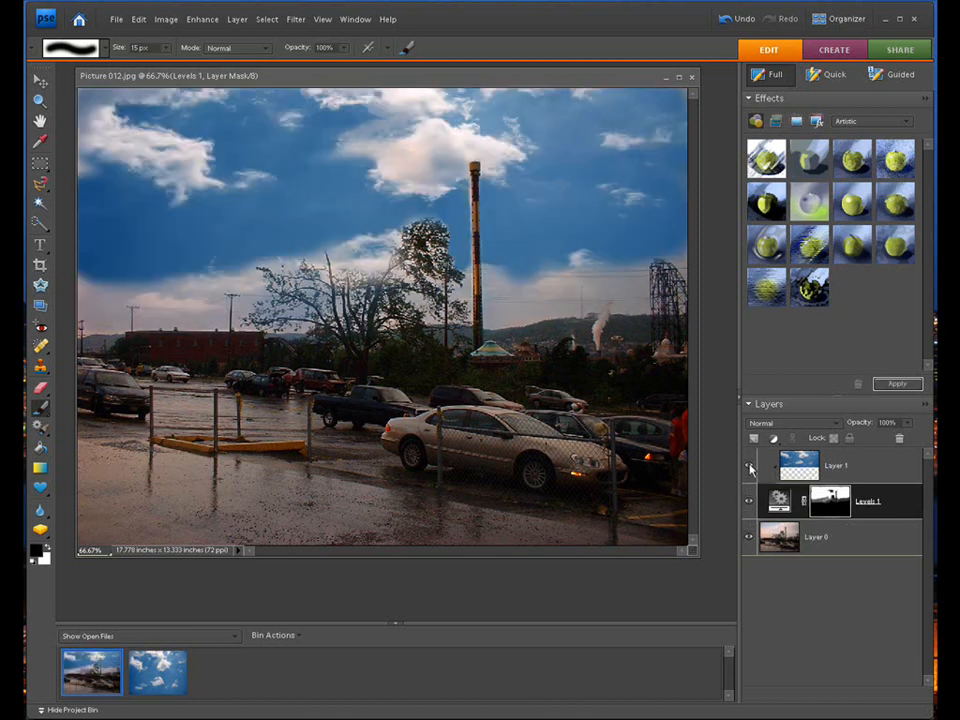
Step: Toggle the visibility of the blue sky layer and the Levels 1 adjustment layer to compare the original and replaced skies
{"action": "left_click", "coordinate": [749, 470]}
{"action": "left_click", "coordinate": [749, 470]}
{"action": "left_click", "coordinate": [749, 470]}
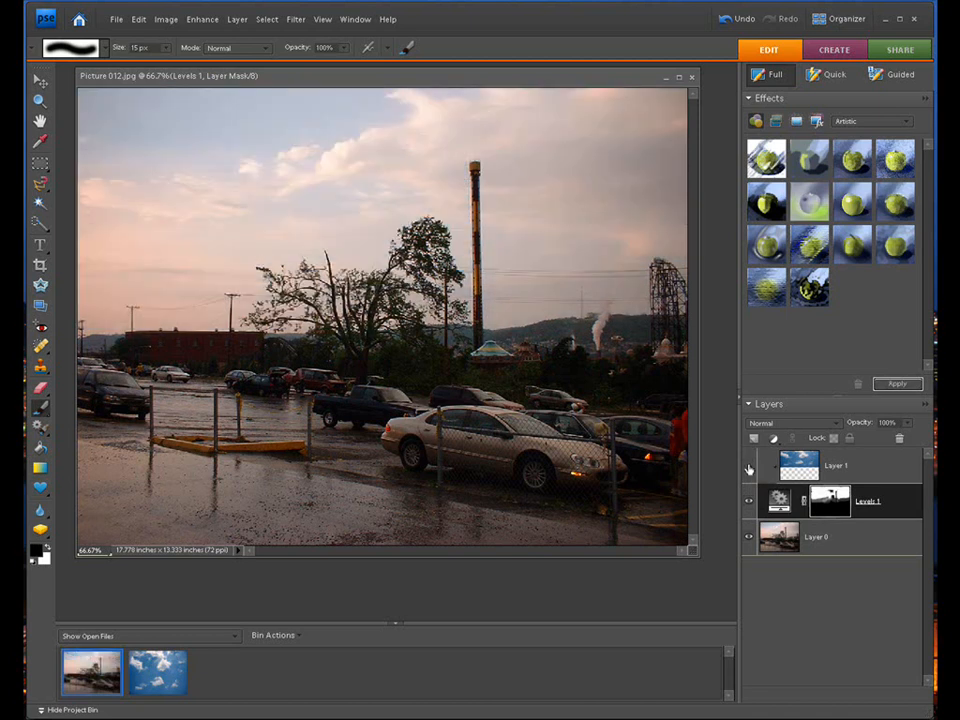
{"action": "left_click", "coordinate": [749, 470]}
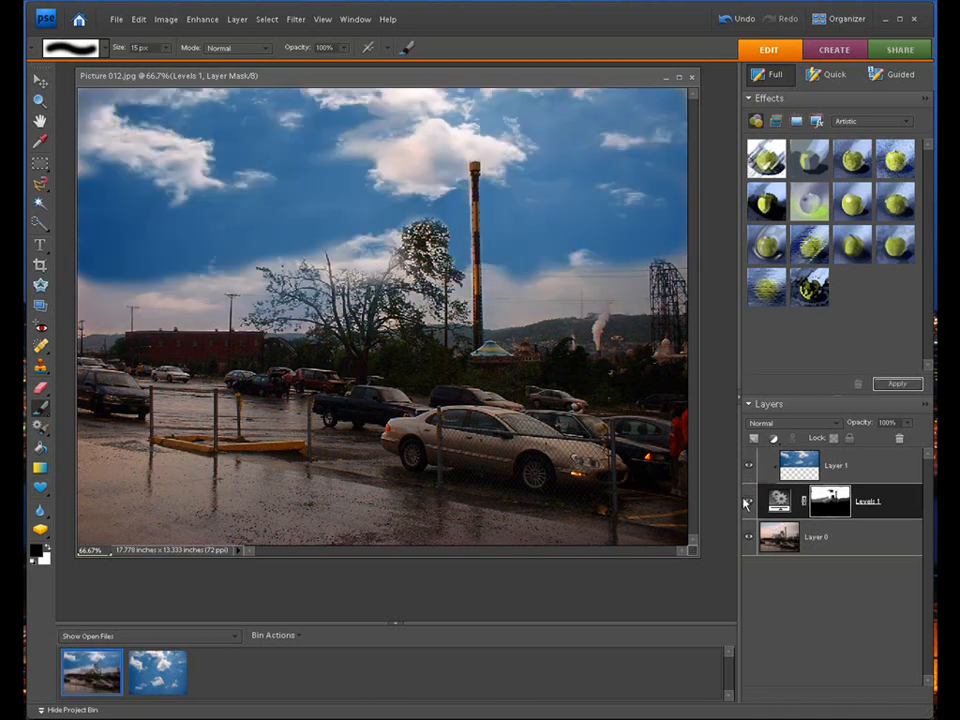
{"action": "left_click", "coordinate": [746, 502]}
{"action": "left_click", "coordinate": [747, 502]}
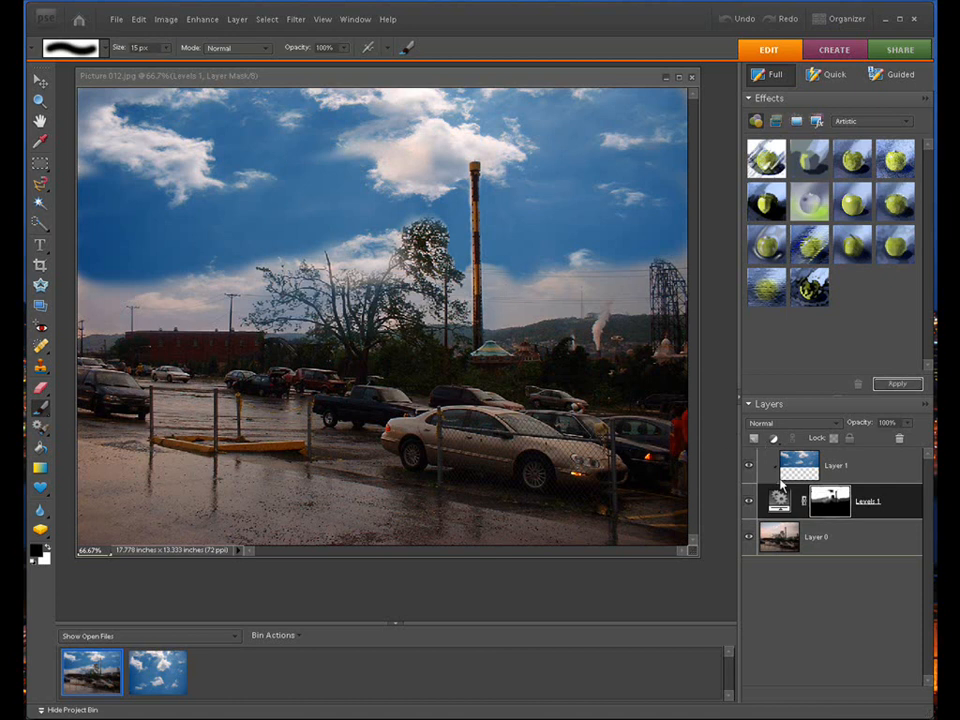
Step: Open the Save As options for the edited photo and review the layered Photoshop PSD format and its Layers setting
{"action": "left_click", "coordinate": [116, 20]}
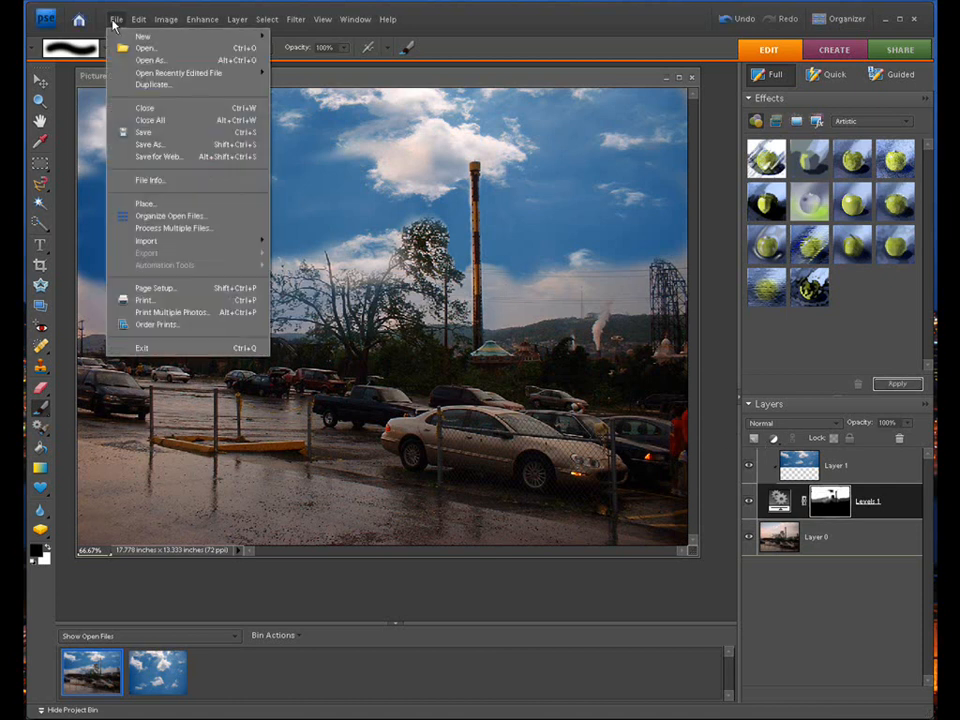
{"action": "left_click", "coordinate": [145, 144]}
{"action": "left_click_drag", "start_coordinate": [467, 100], "coordinate": [404, 113]}
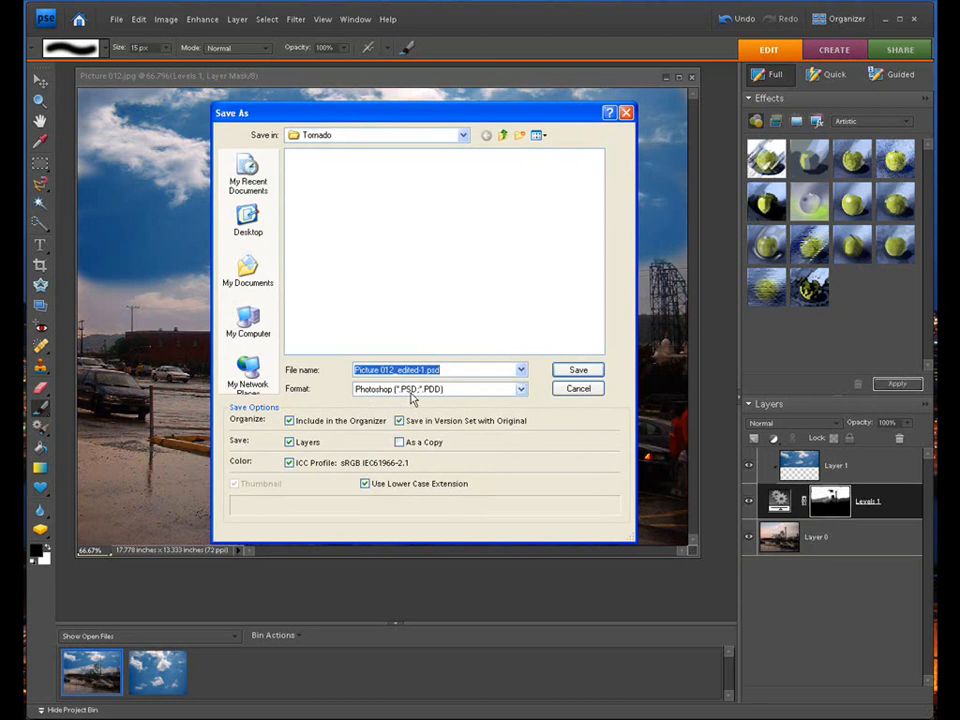
{"action": "left_click", "coordinate": [289, 443]}
{"action": "left_click", "coordinate": [289, 443]}
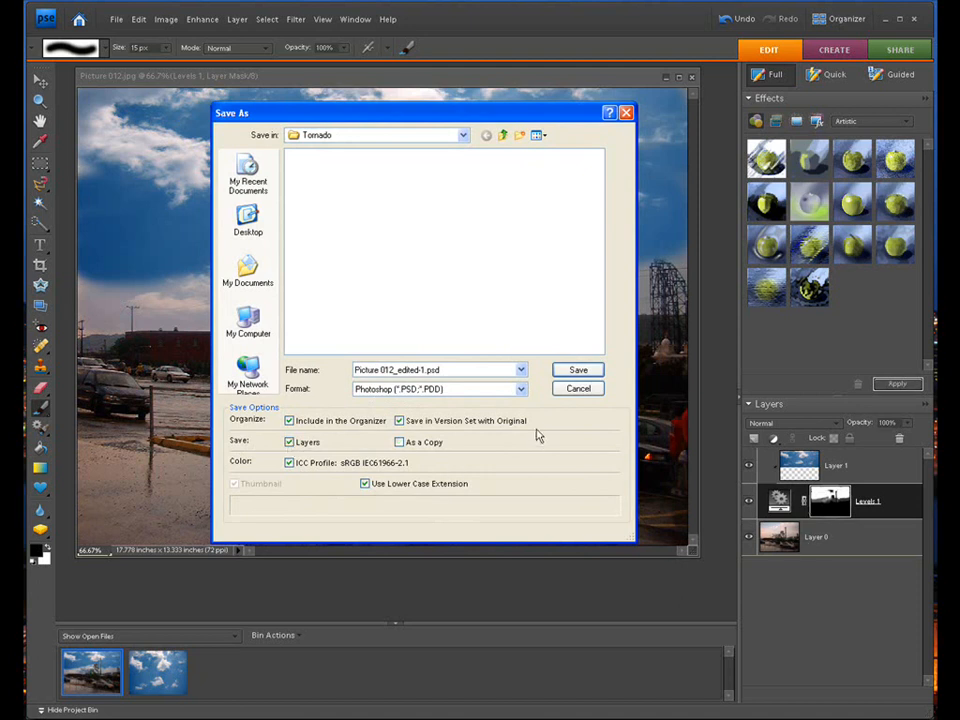
Step: Try the JPEG format for the edited photo, check the version set option, and leave without saving
{"action": "left_click", "coordinate": [521, 390]}
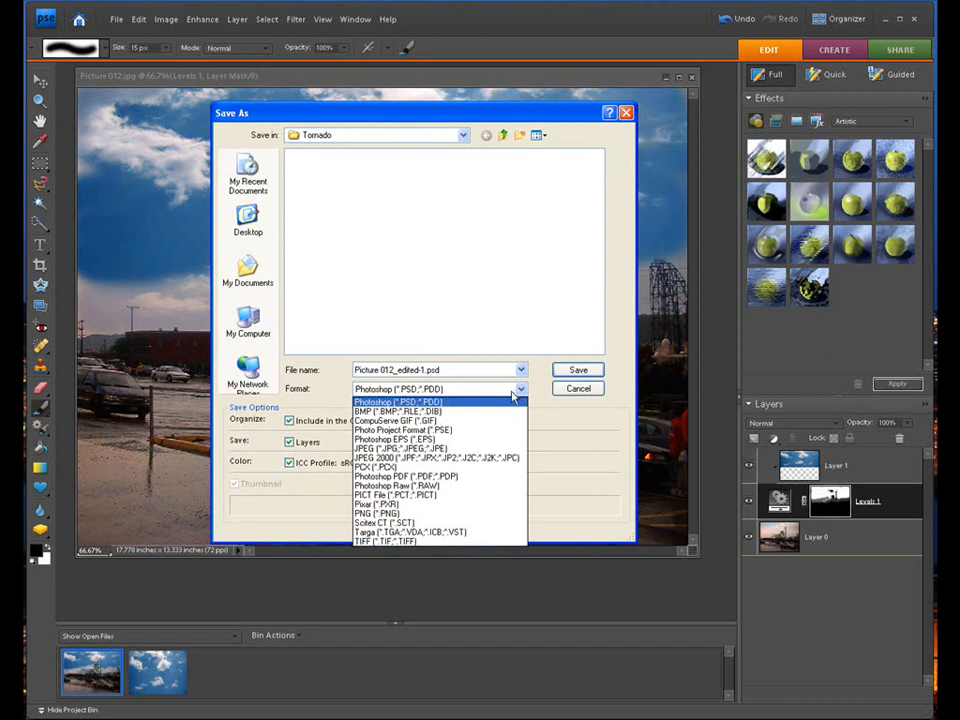
{"action": "left_click", "coordinate": [400, 448]}
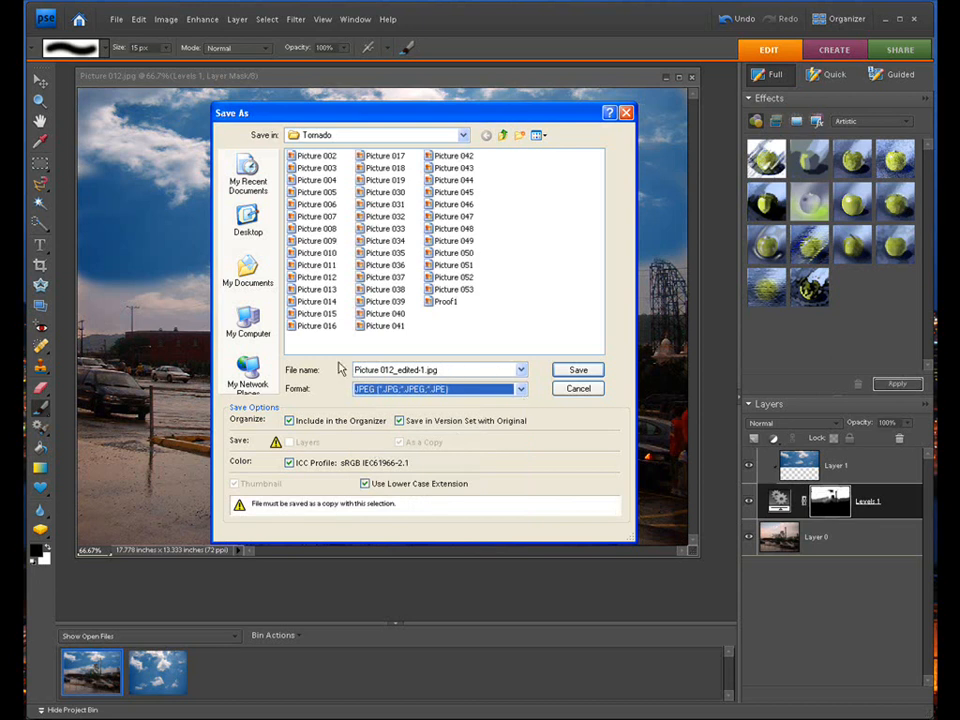
{"action": "left_click", "coordinate": [399, 421]}
{"action": "left_click", "coordinate": [399, 421]}
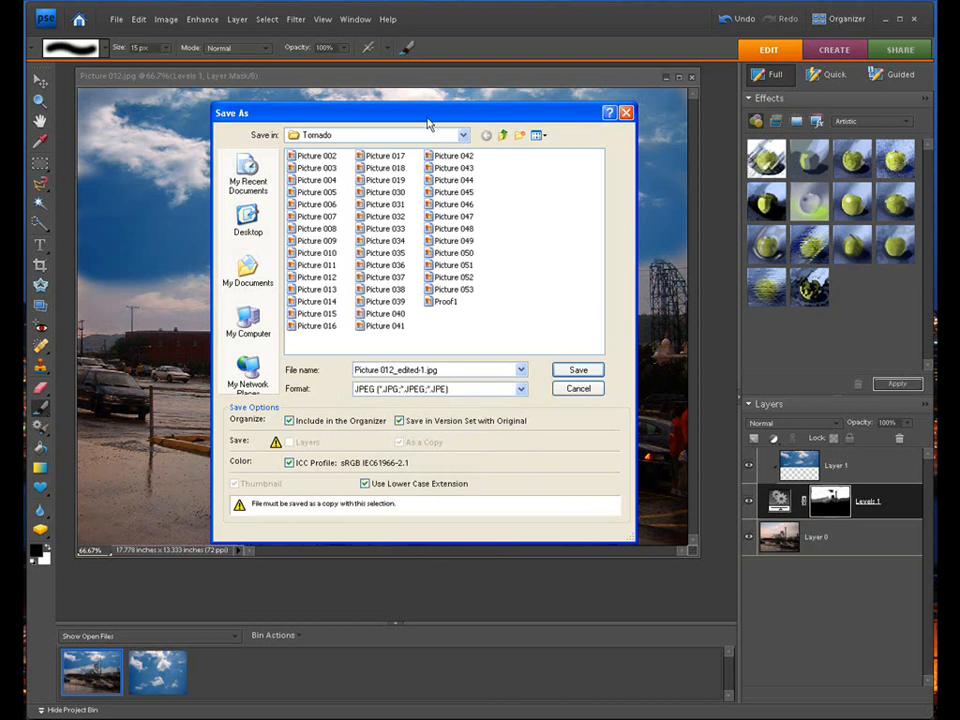
{"action": "left_click_drag", "start_coordinate": [428, 123], "coordinate": [432, 114]}
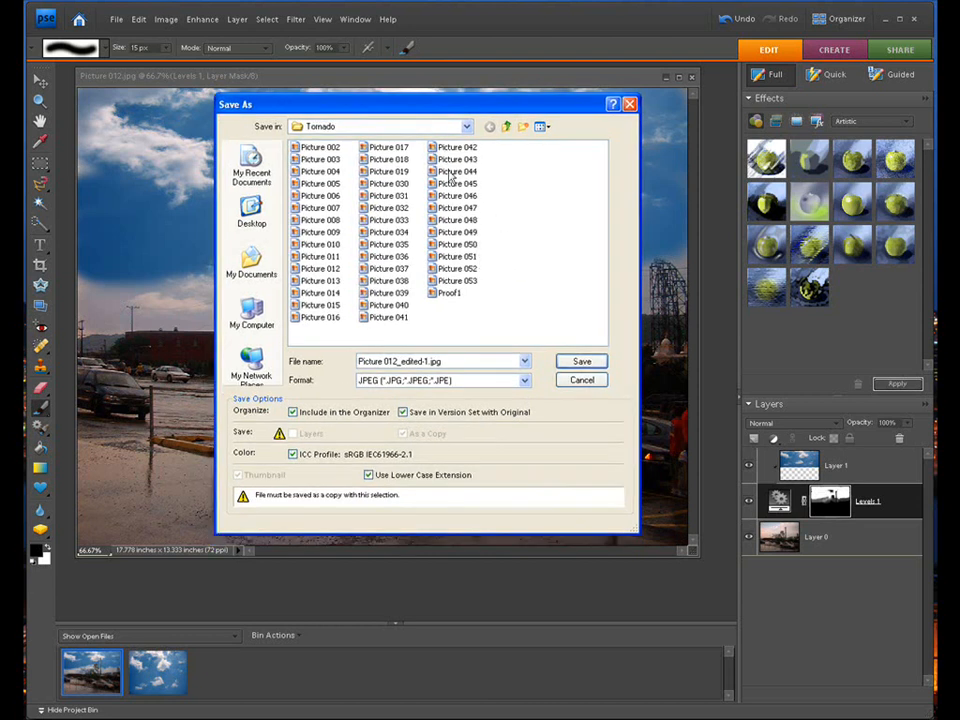
{"action": "left_click", "coordinate": [578, 381]}
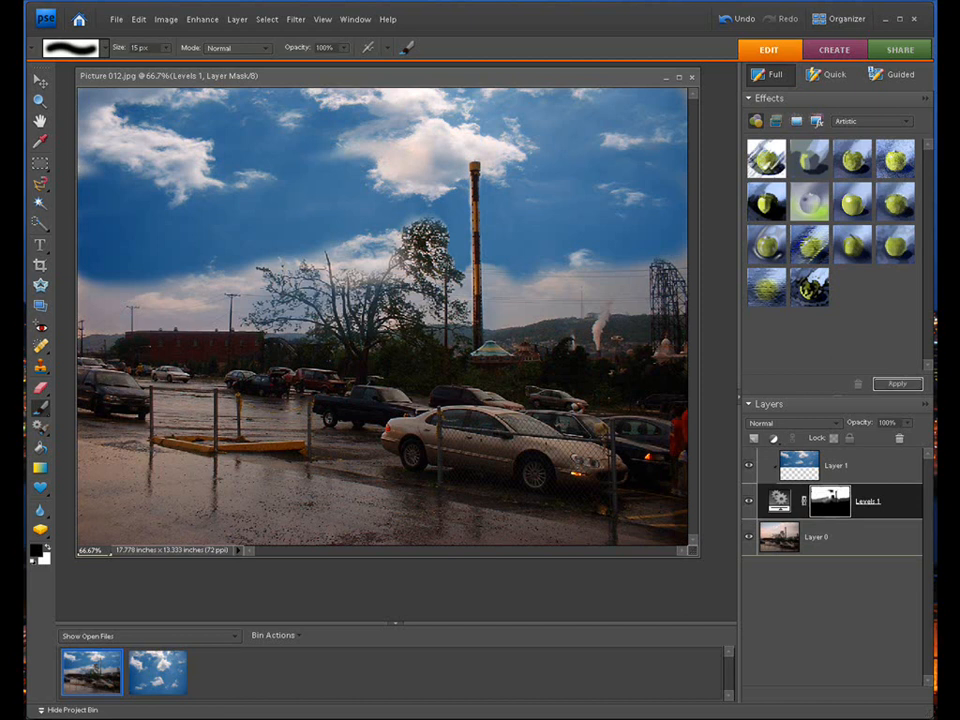
Step: Switch to Firefox, view the Gmail message about changing a photo background in Elements 6, and return to Photoshop Elements
{"action": "left_click", "coordinate": [220, 718]}
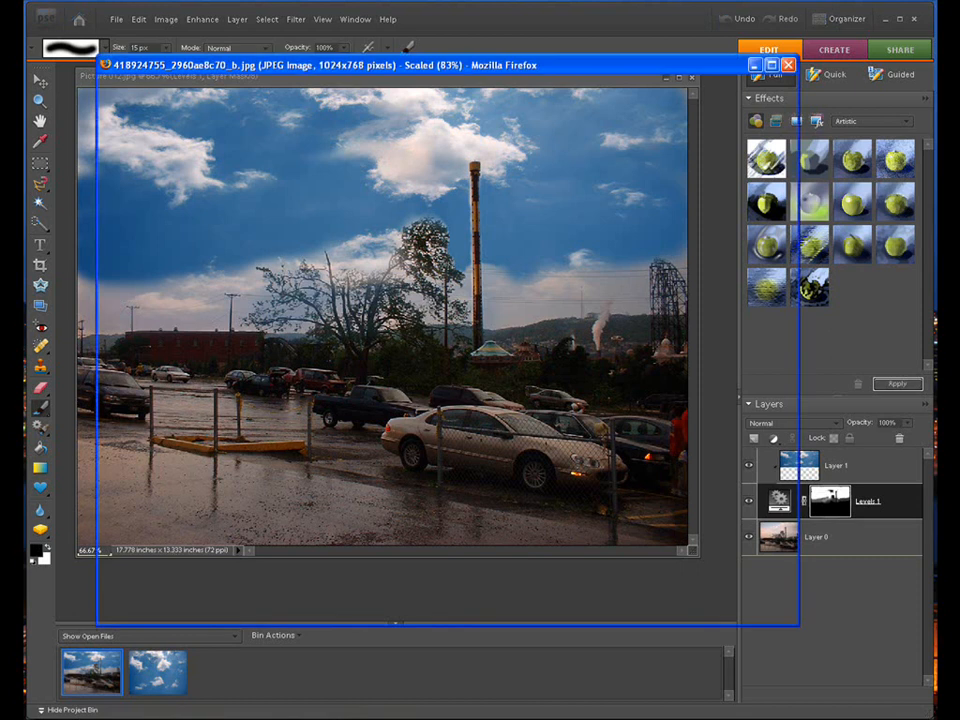
{"action": "left_click", "coordinate": [636, 137]}
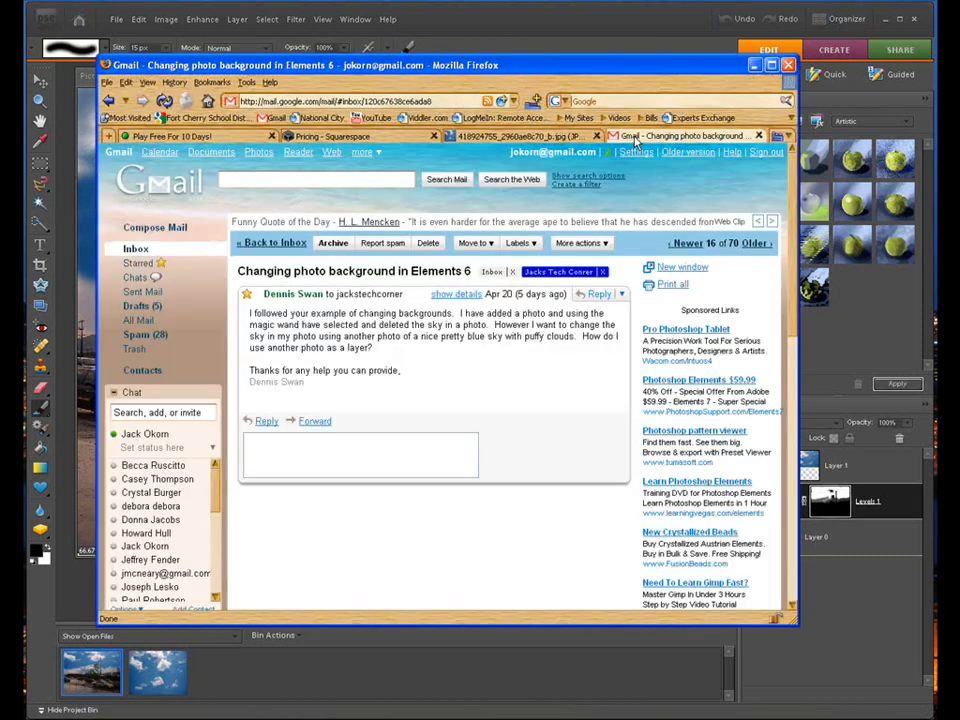
{"action": "left_click", "coordinate": [755, 66]}
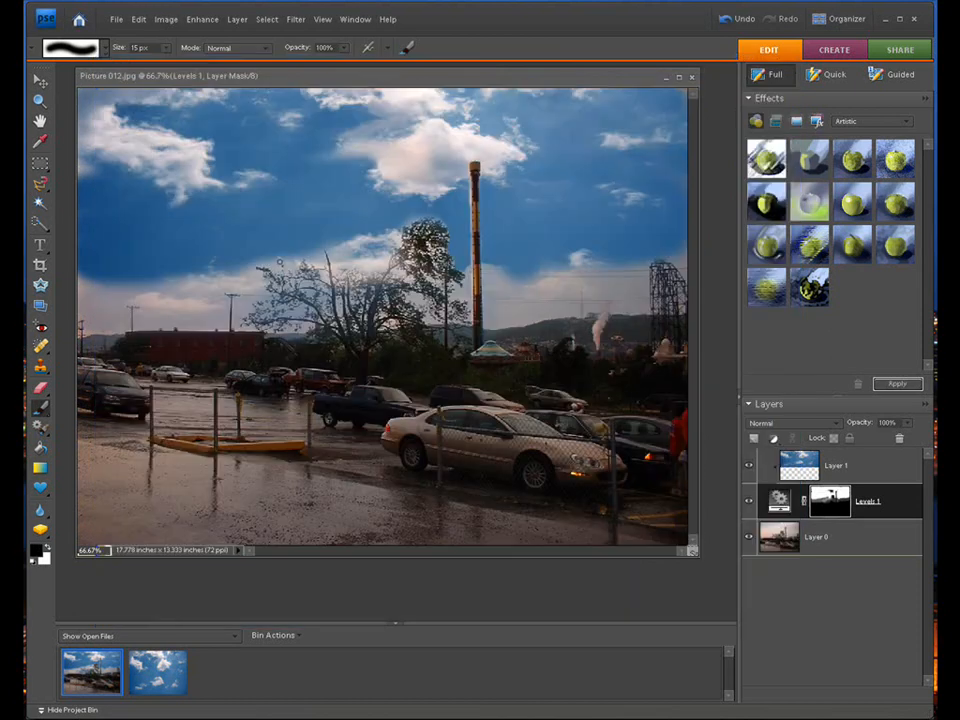